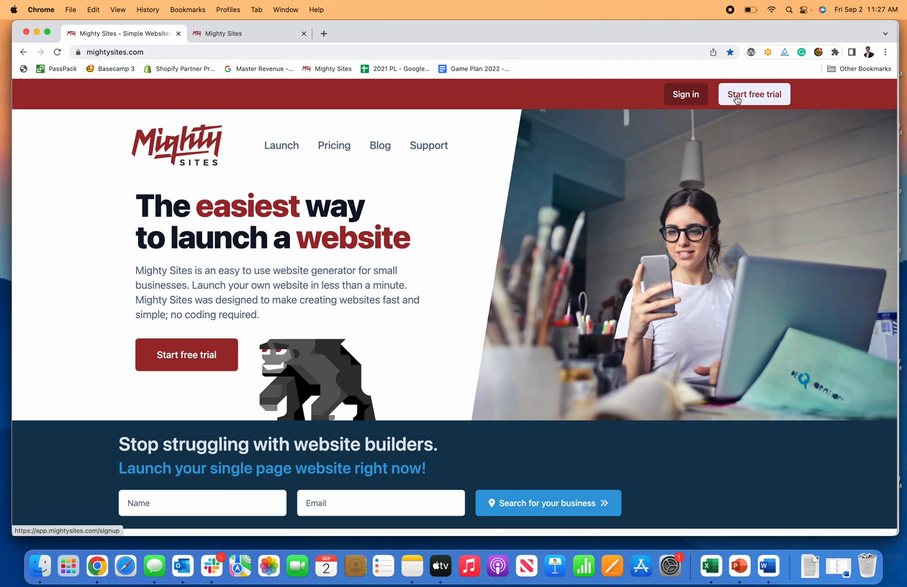
Browse the available business types and choose the Pet Sitter category on the site creation page
scroll(564, 227, down, 15)
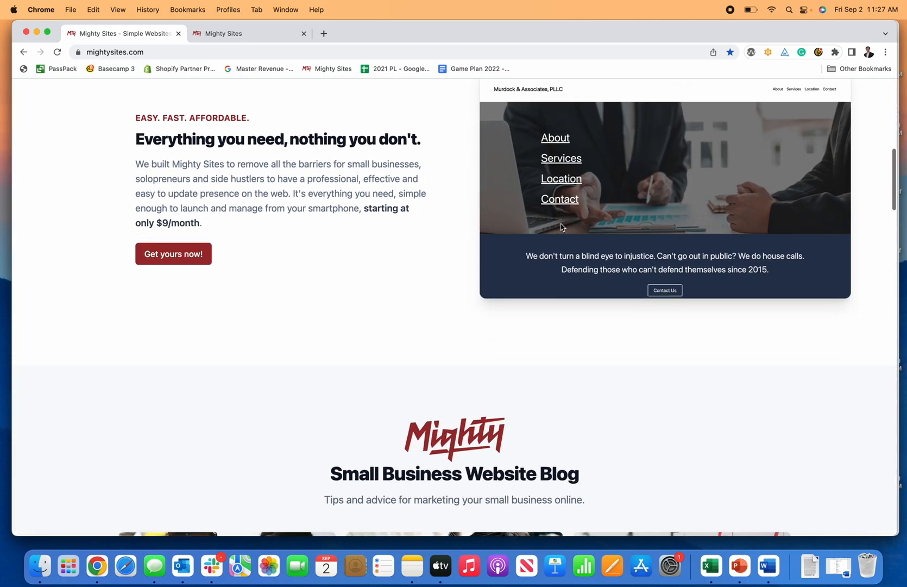
scroll(565, 227, down, 15)
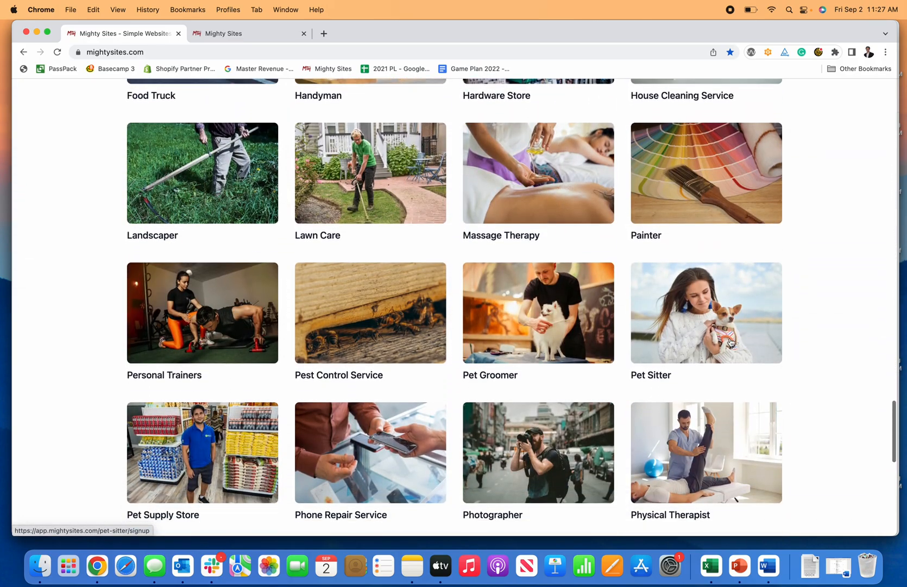
click(245, 37)
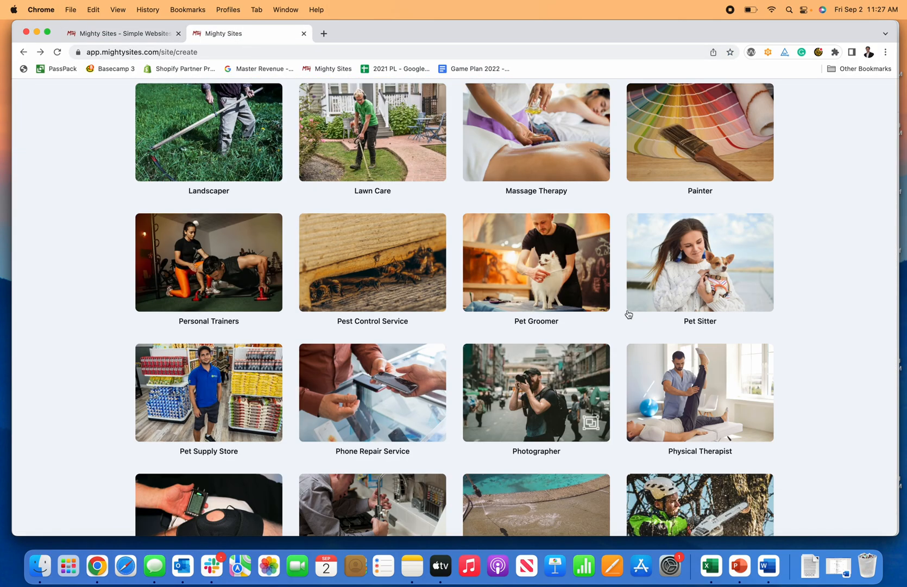
click(687, 296)
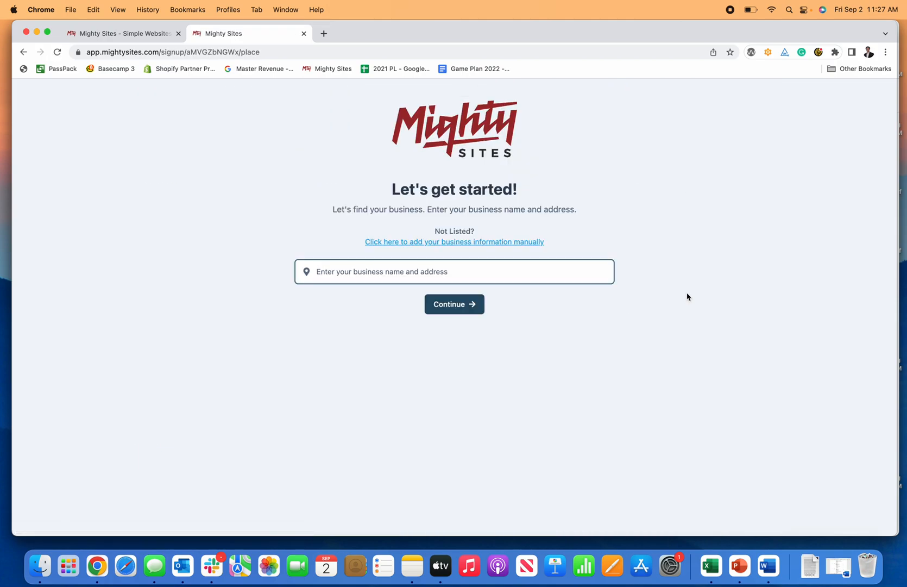
Search for "pet sitting", select the Woof Hoof Mew Pet Sitting listing and continue with it
text(pet sitting)
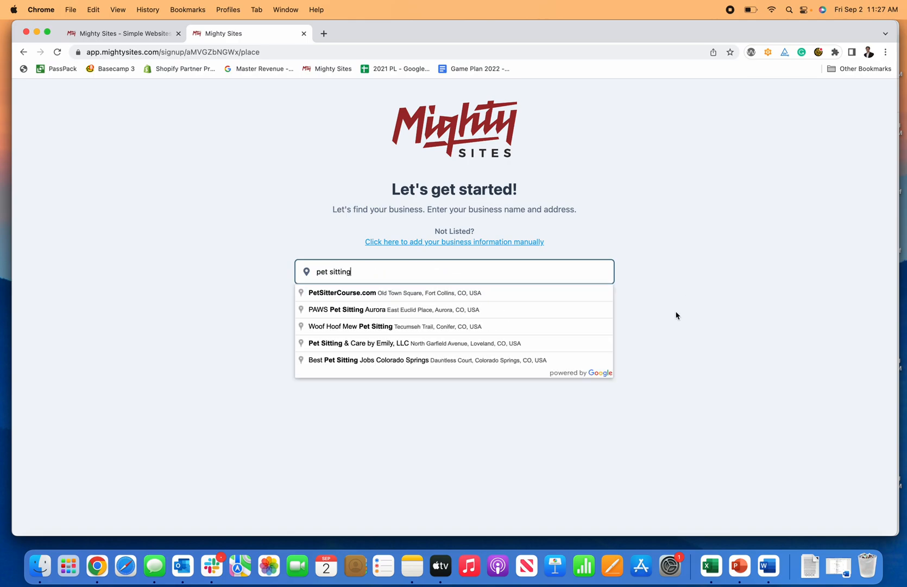
click(486, 331)
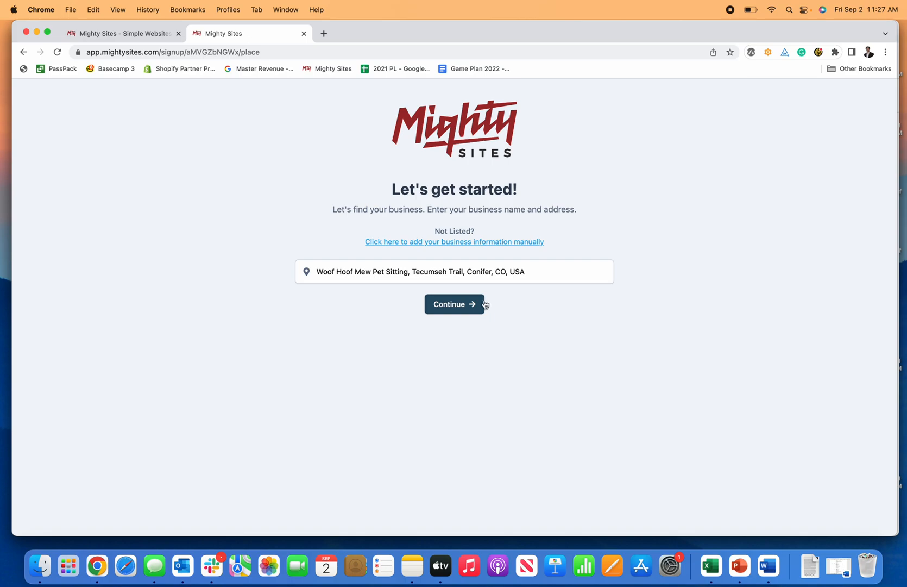
click(478, 304)
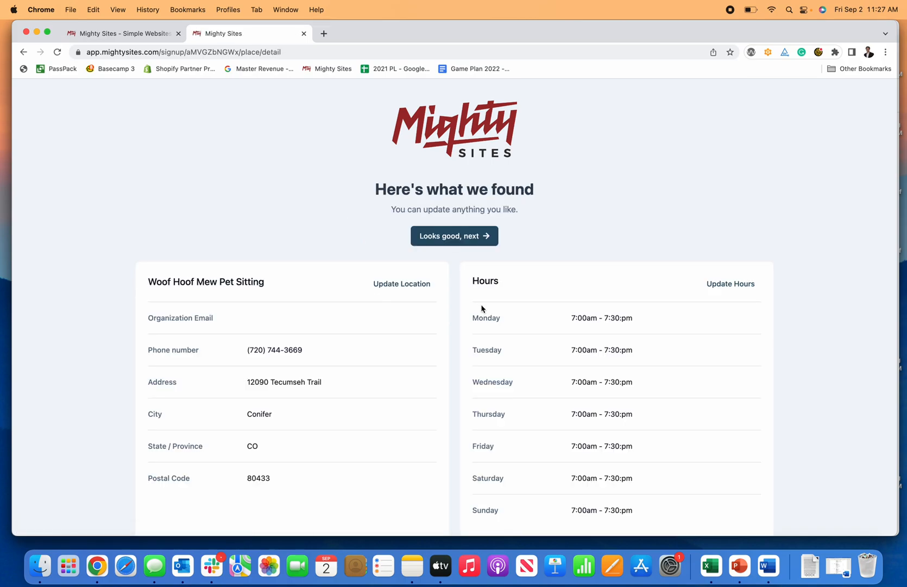
Open the business location details for editing, review the fields and save them
scroll(236, 322, down, 1)
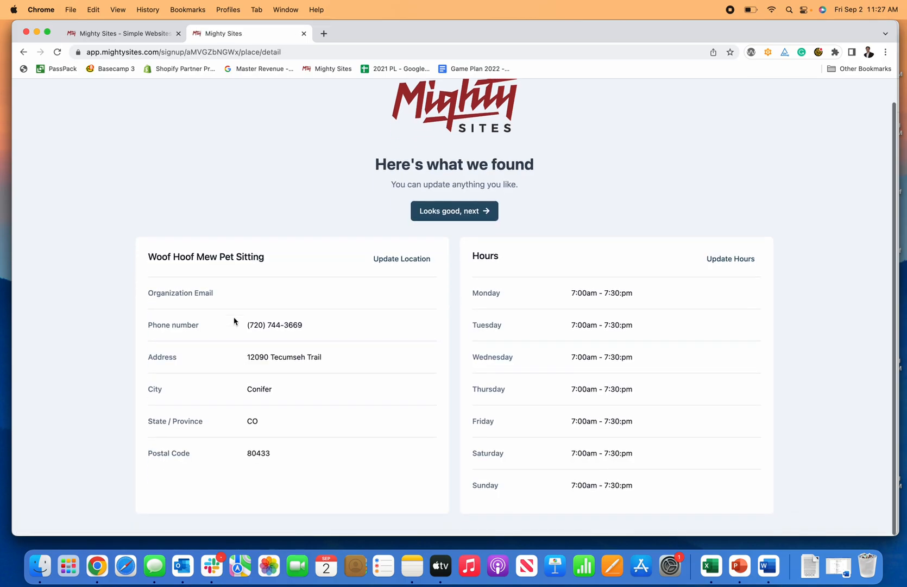
click(399, 263)
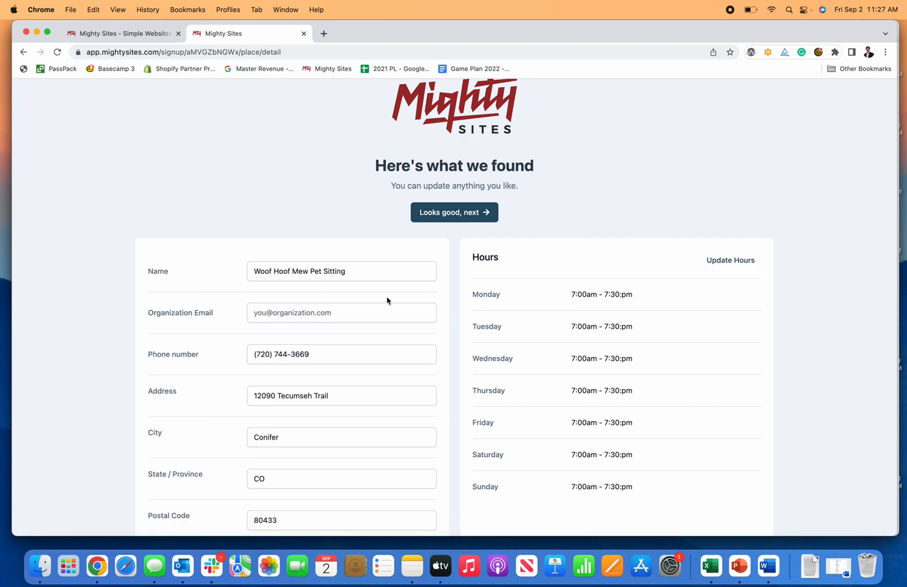
scroll(354, 339, down, 2)
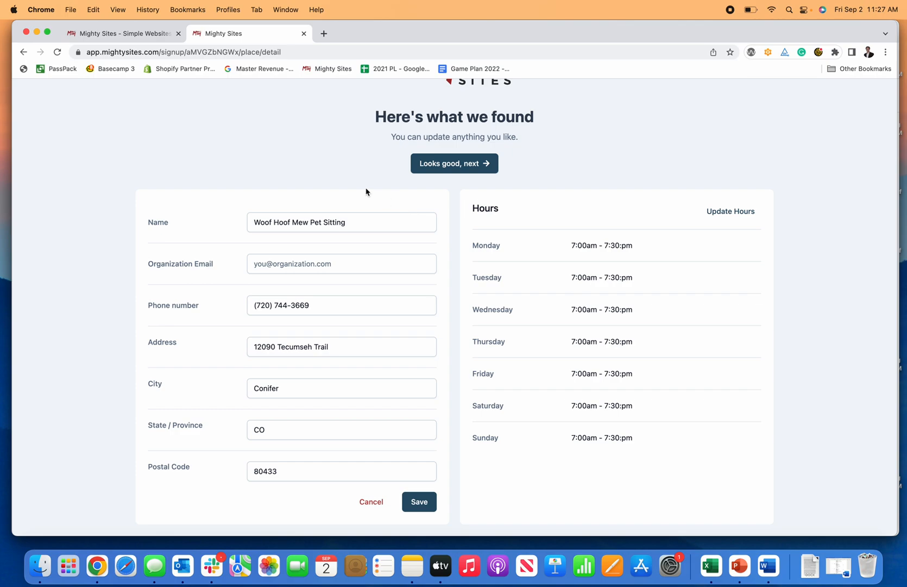
click(420, 501)
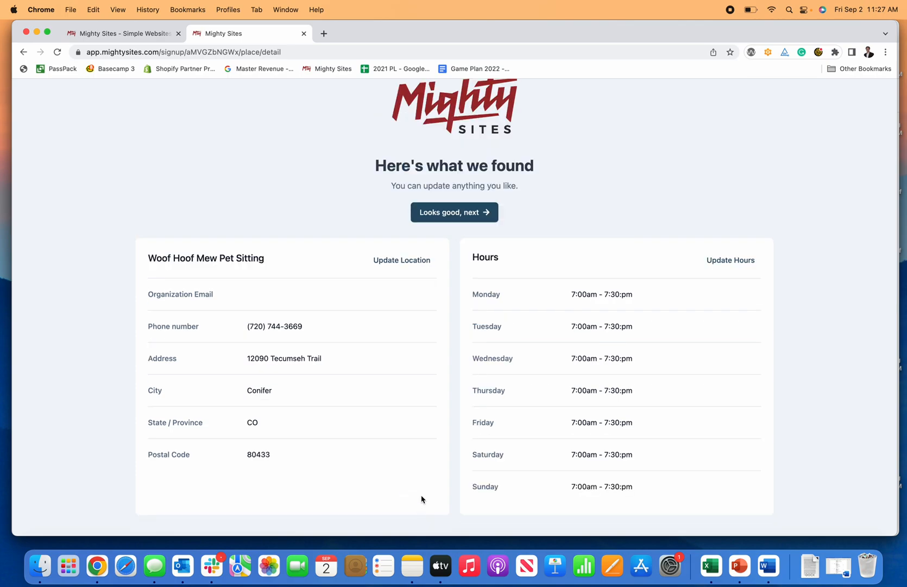
Open the business hours for editing and mark Sunday as closed
click(748, 260)
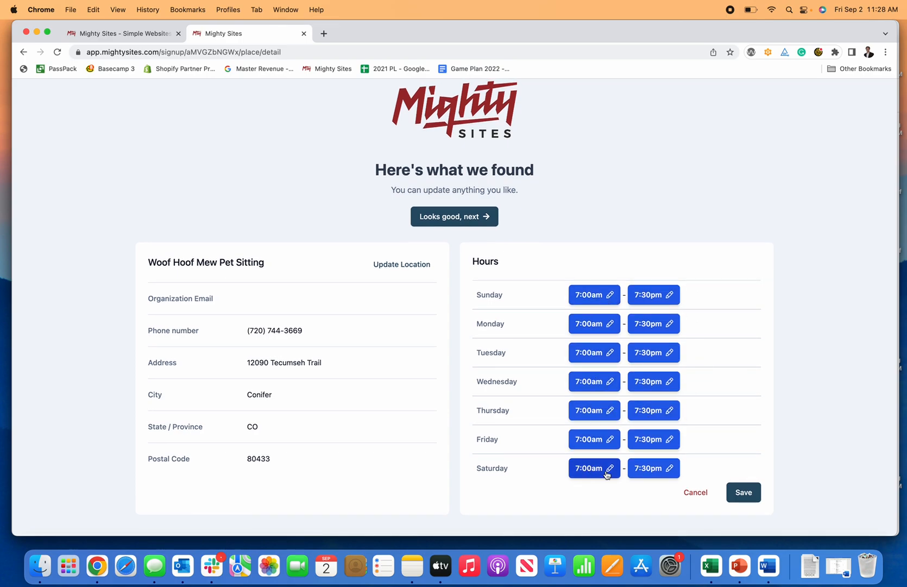
click(602, 302)
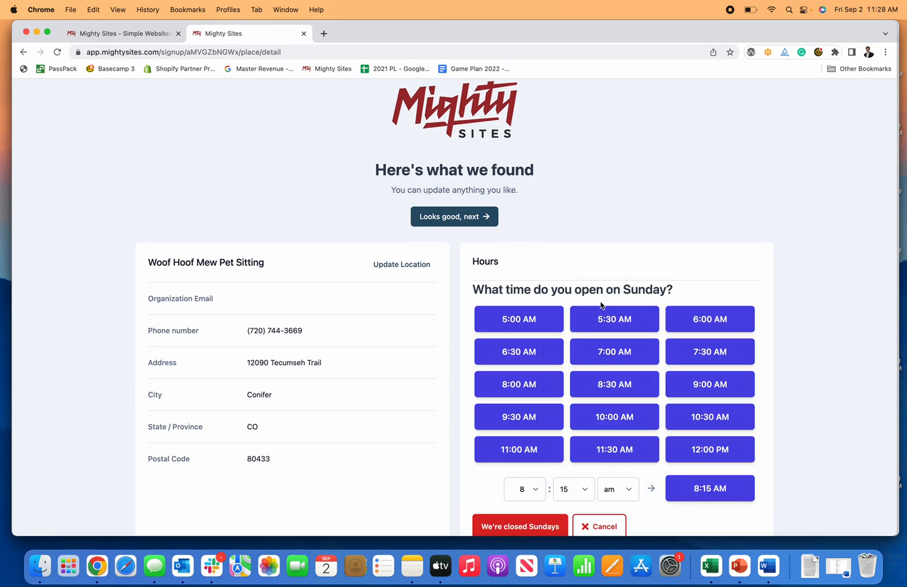
scroll(547, 476, down, 2)
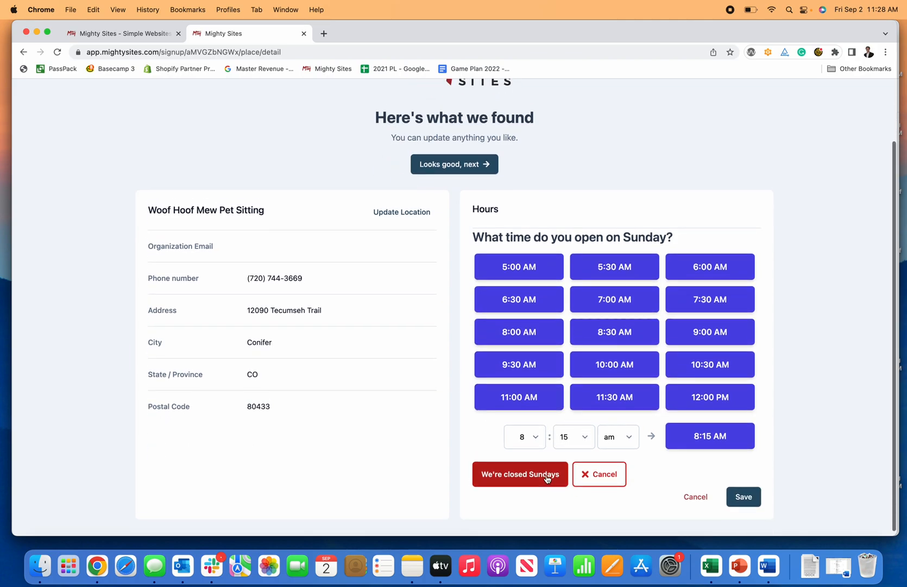
click(547, 477)
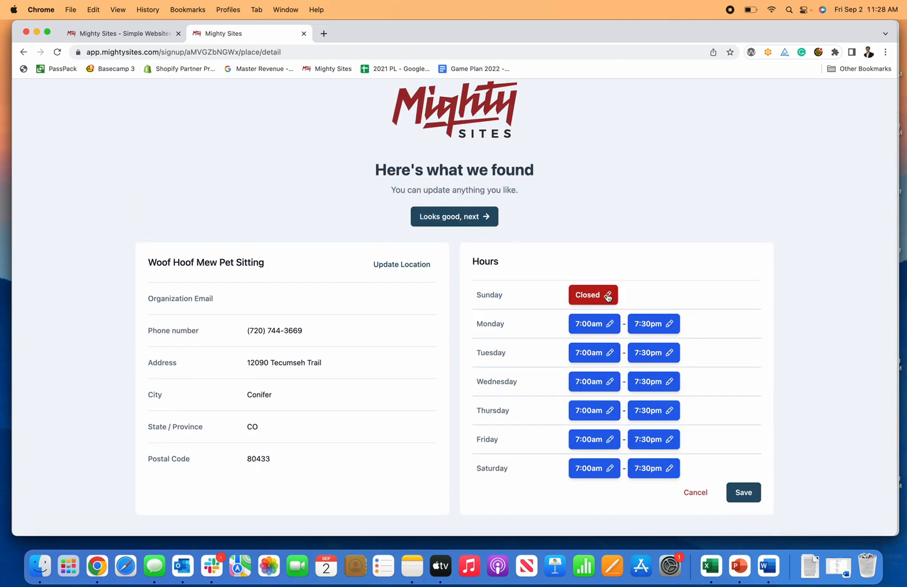
Set Sunday's hours to 11:00 AM to 4:30 PM, save them and proceed to the website preview
click(608, 296)
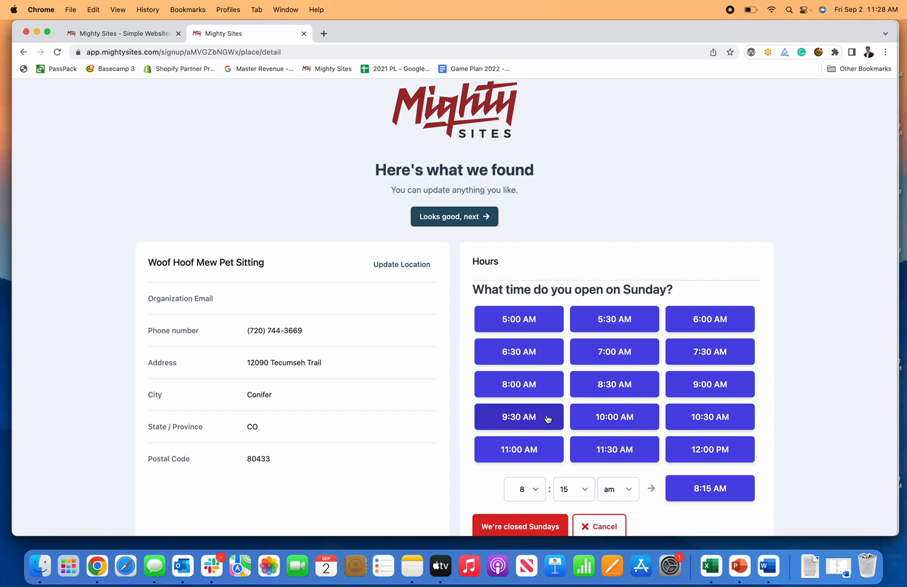
click(545, 446)
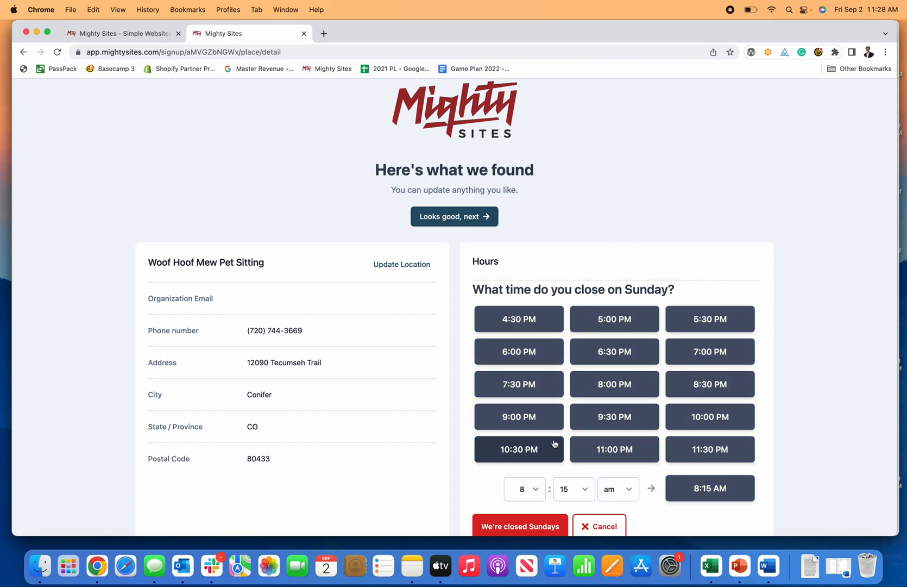
click(520, 318)
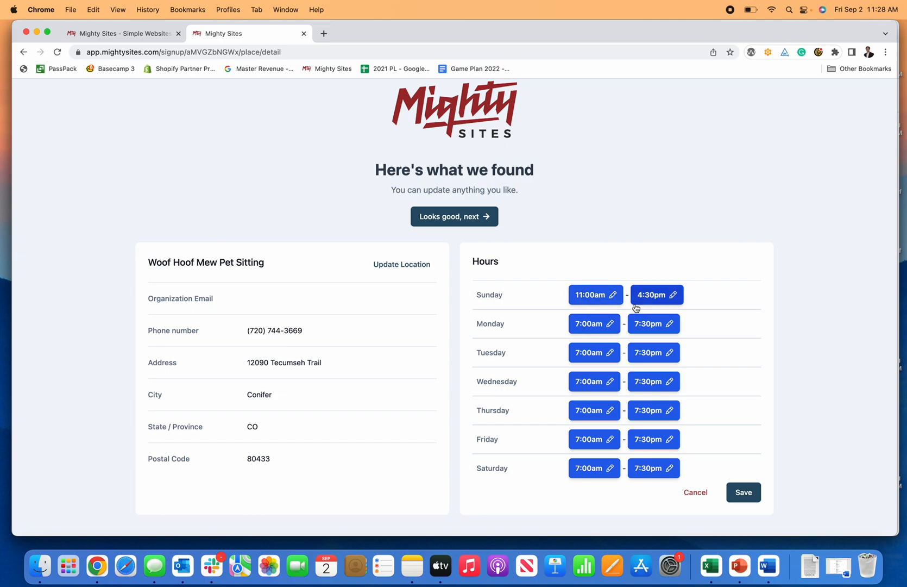
click(751, 498)
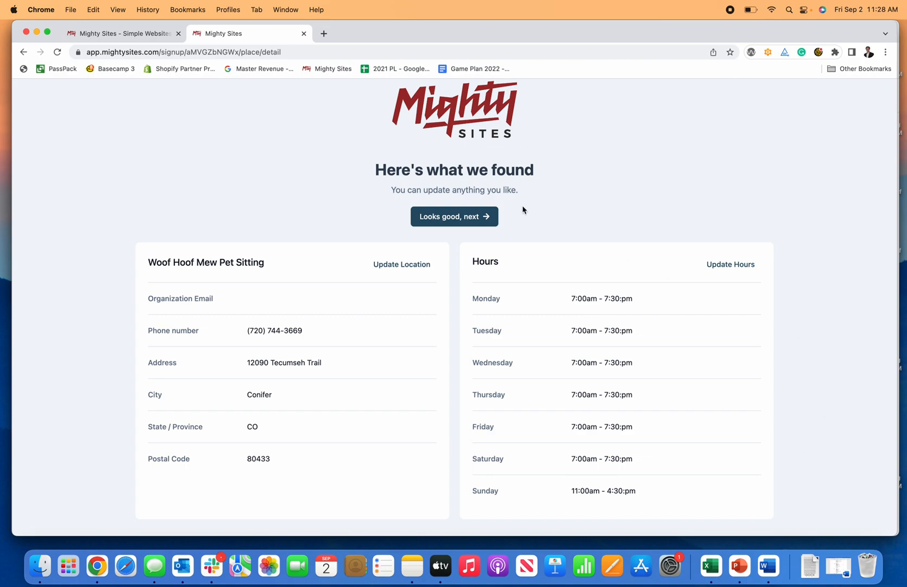
scroll(474, 227, up, 2)
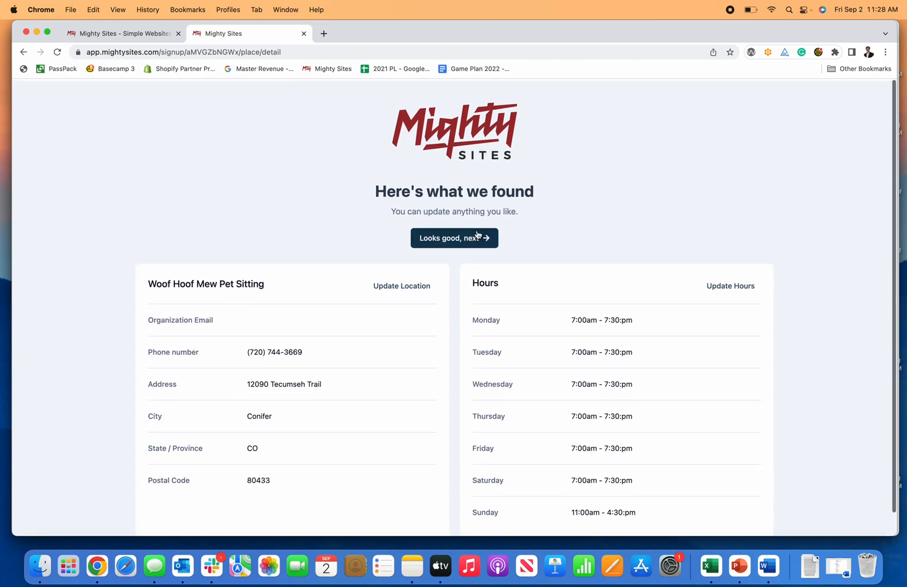
click(477, 236)
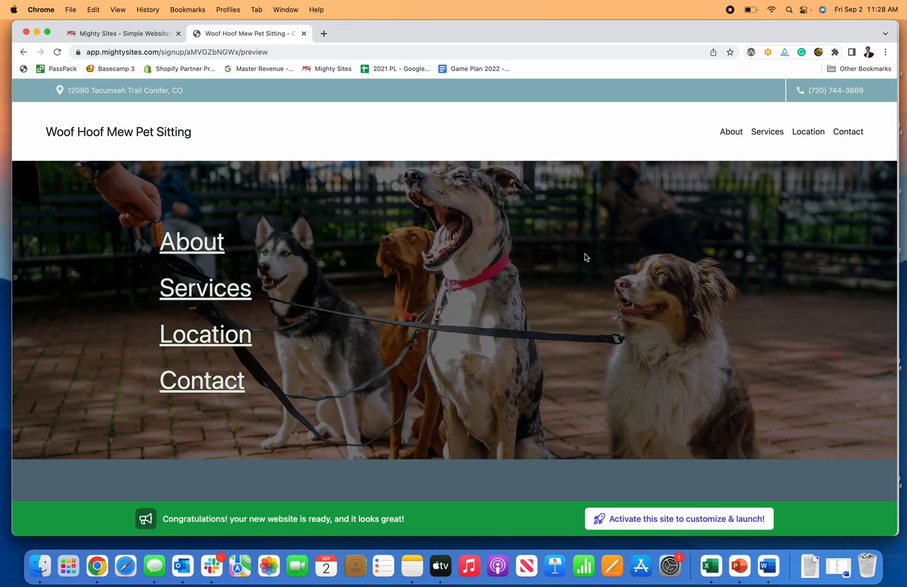
Examine the generated website preview from its header through the About Us, Pet Sitting Services, location and hours sections
scroll(582, 245, down, 10)
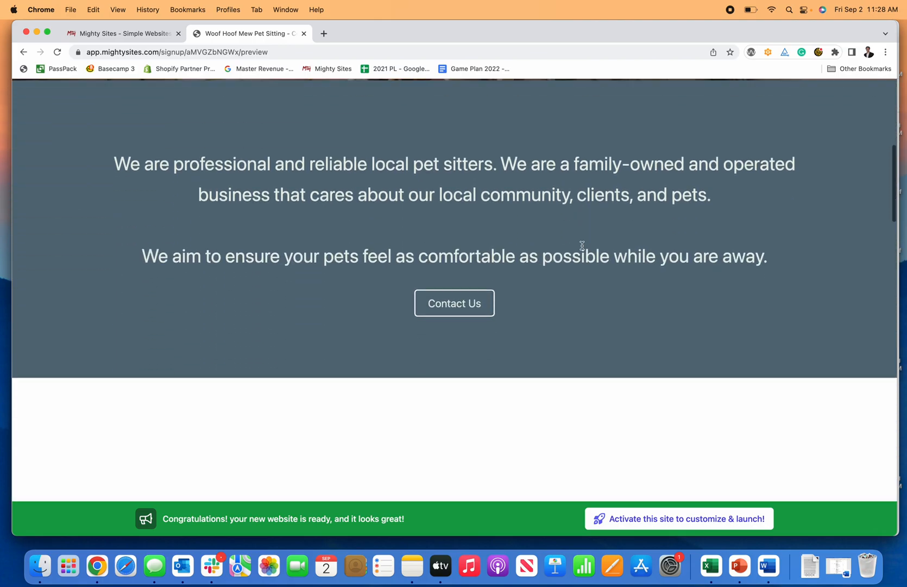
scroll(582, 248, down, 10)
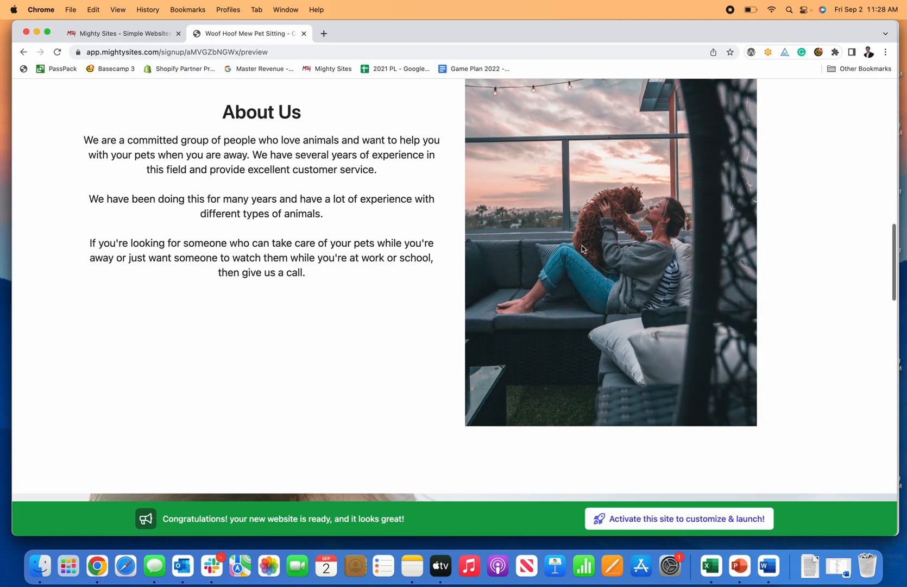
scroll(582, 249, down, 10)
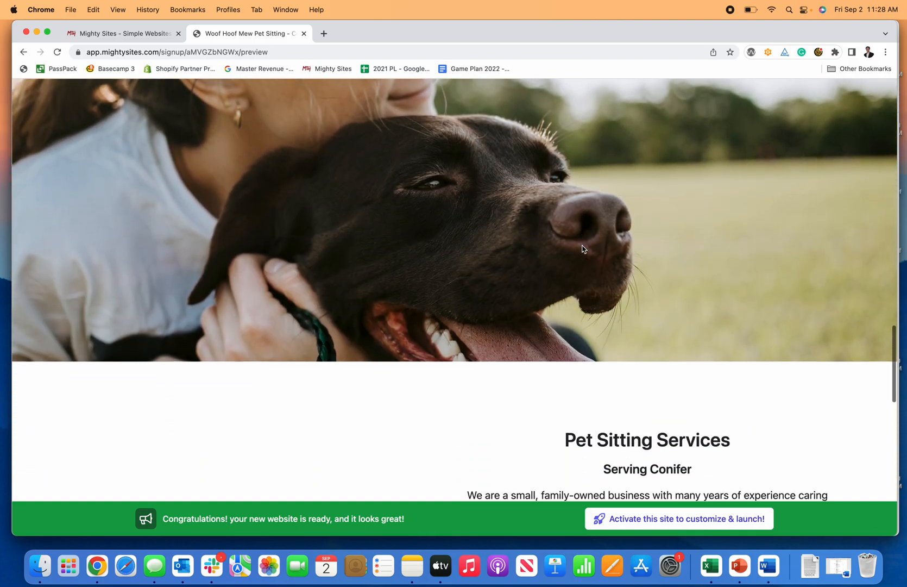
scroll(582, 248, down, 5)
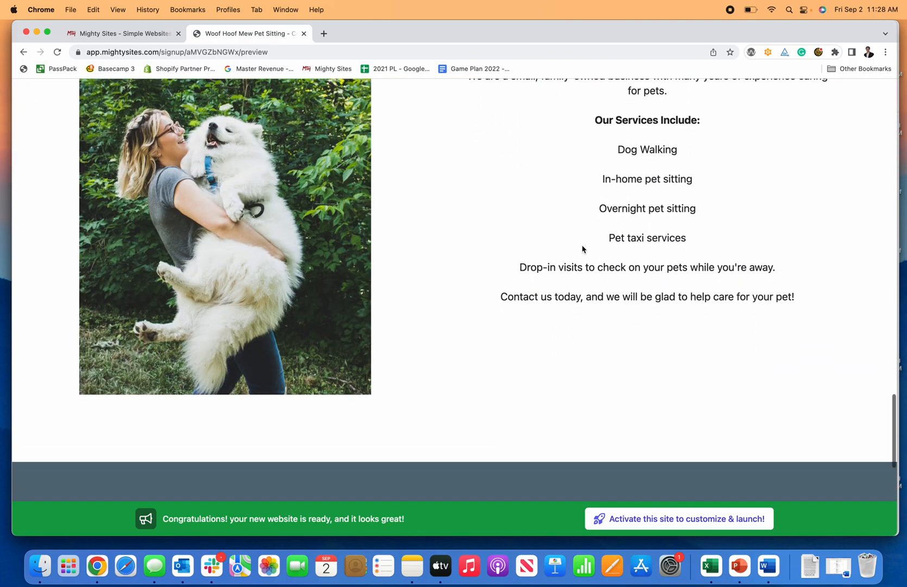
scroll(582, 248, up, 5)
scroll(582, 248, down, 9)
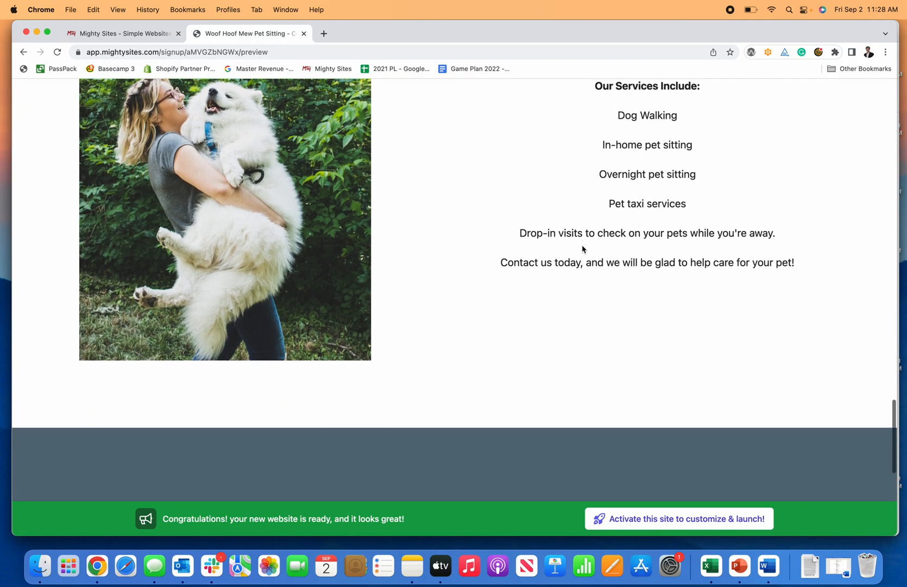
scroll(582, 248, down, 3)
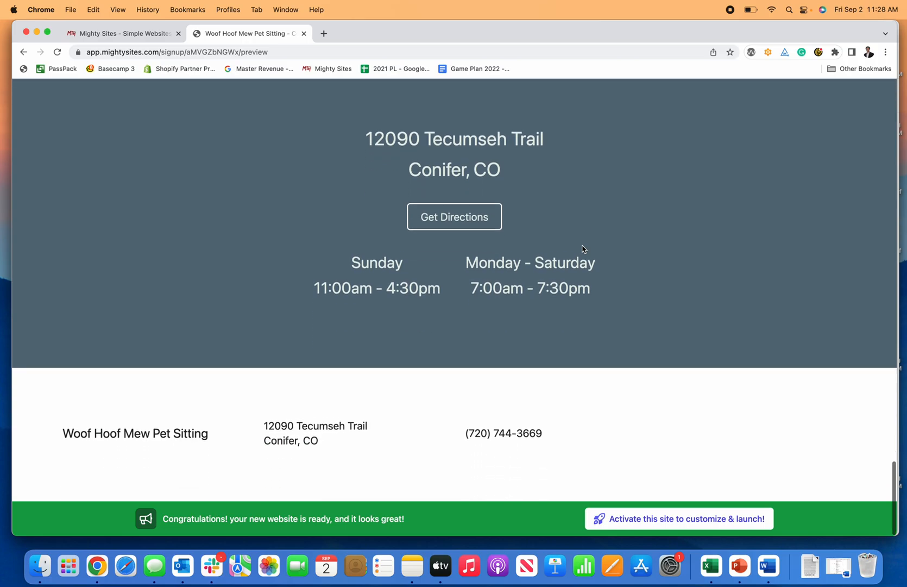
scroll(582, 249, up, 6)
scroll(581, 248, up, 10)
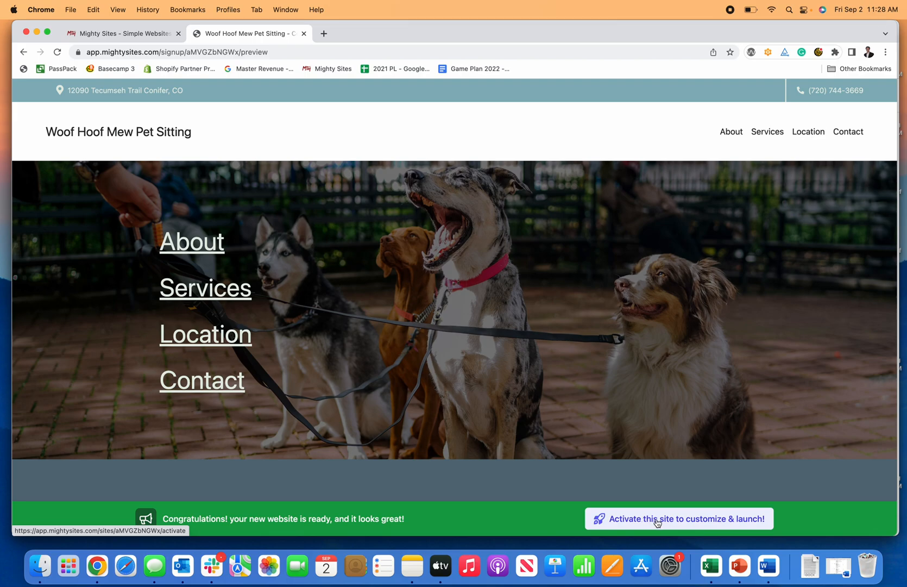
Activate the Woof Hoof Mew Pet Sitting website and open it in editing mode
click(657, 520)
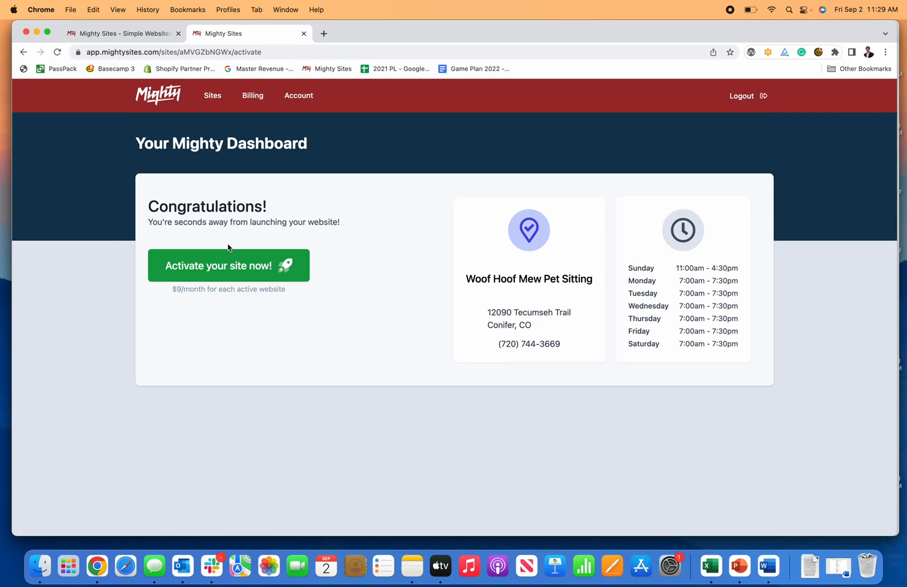
click(226, 273)
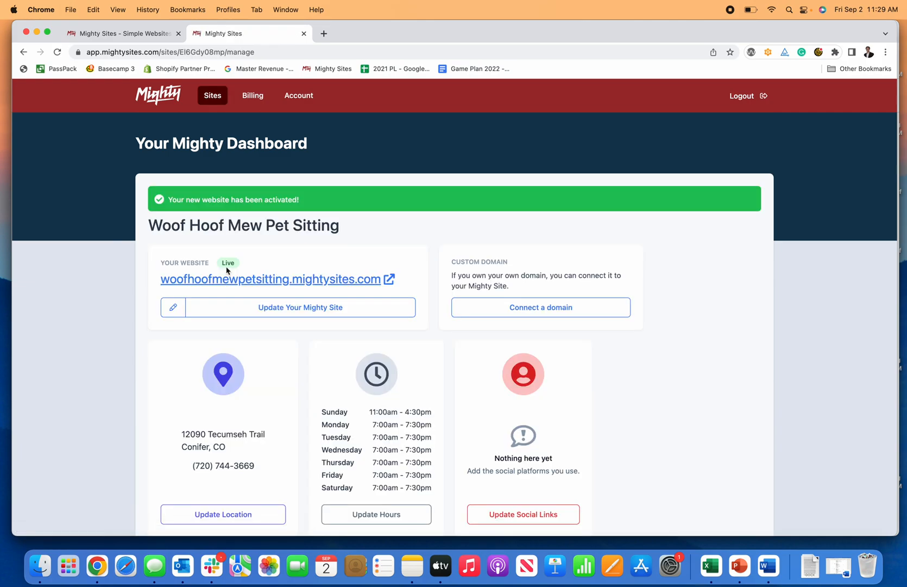
click(280, 310)
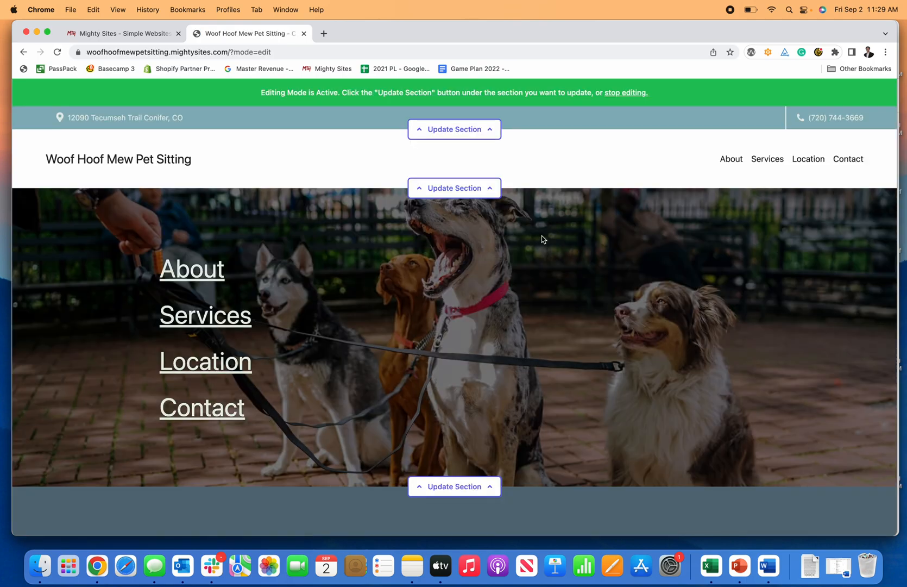
Look over the editable sections and open the social links form for the site's contact bar
scroll(538, 240, down, 10)
scroll(542, 239, down, 20)
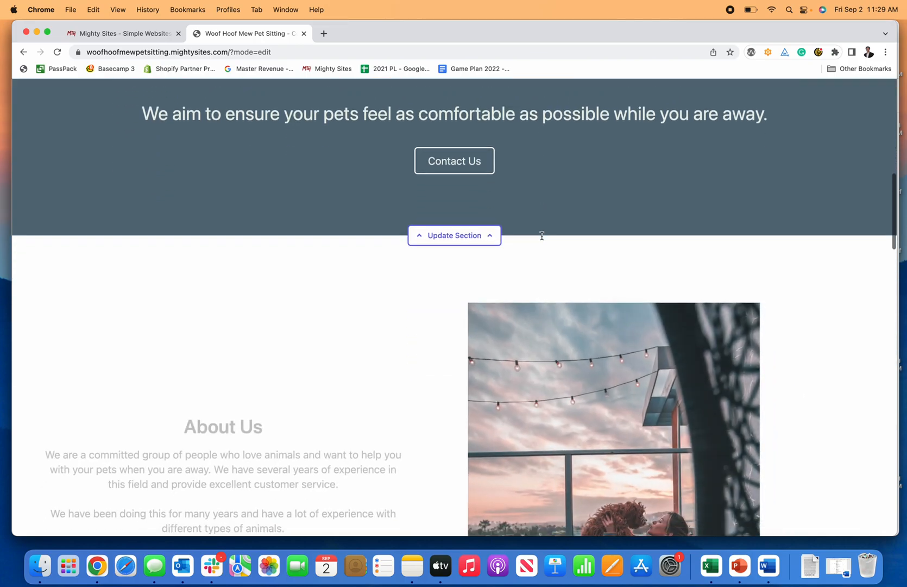
scroll(542, 239, up, 20)
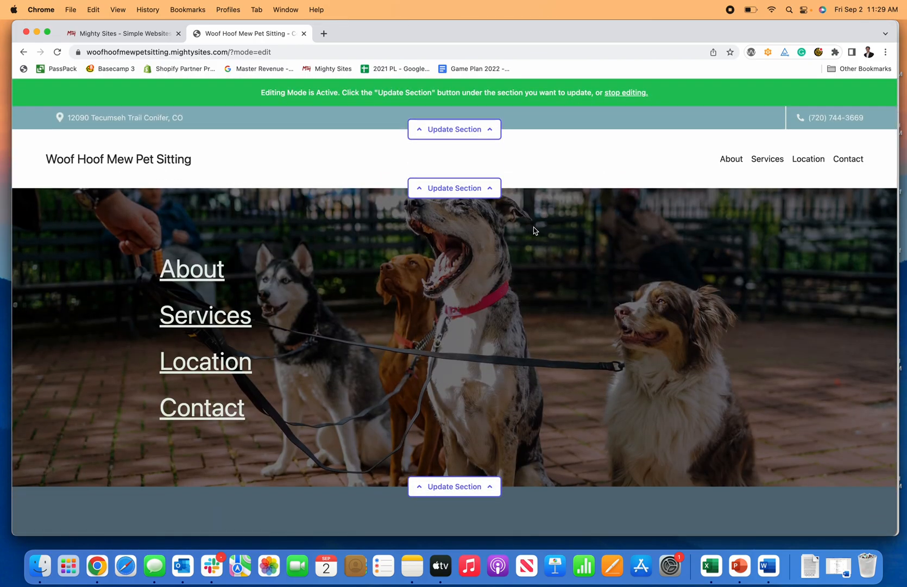
click(456, 130)
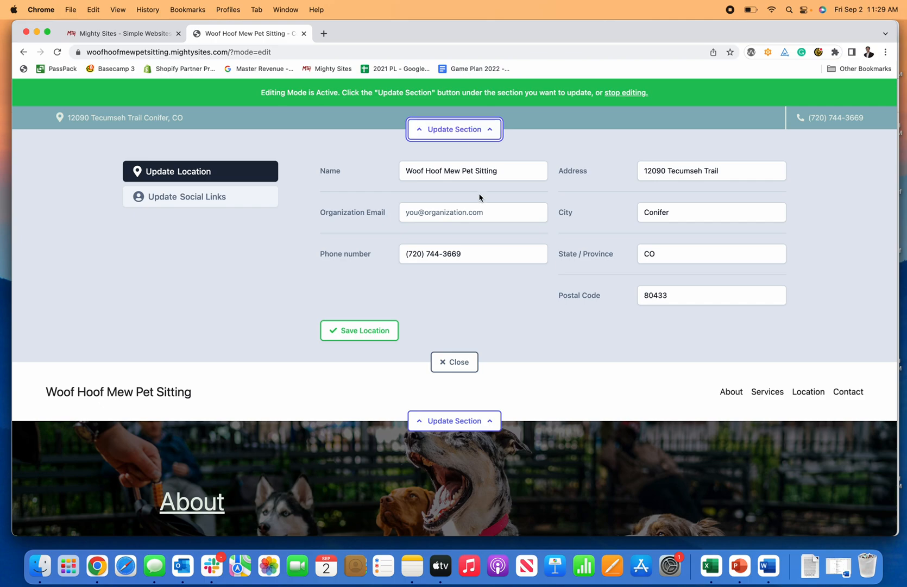
click(247, 200)
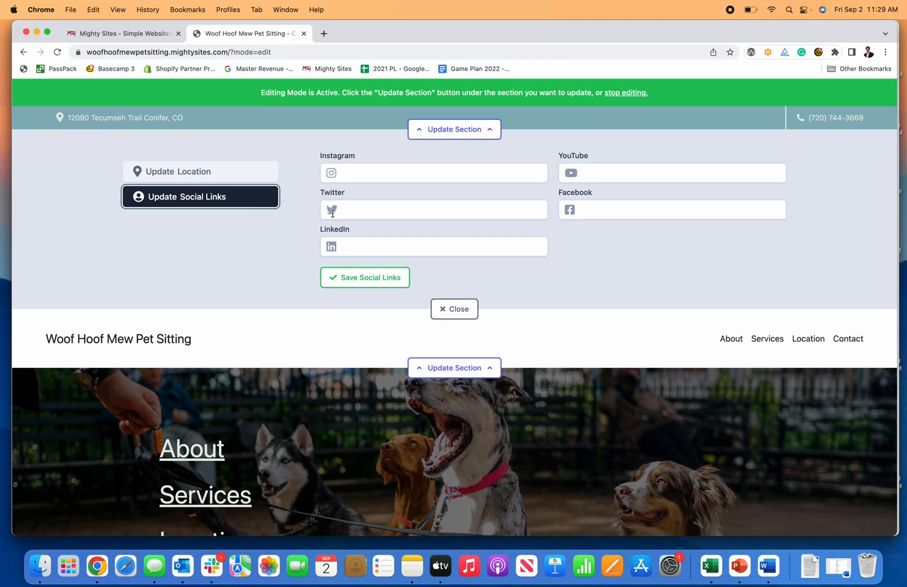
click(371, 210)
click(427, 241)
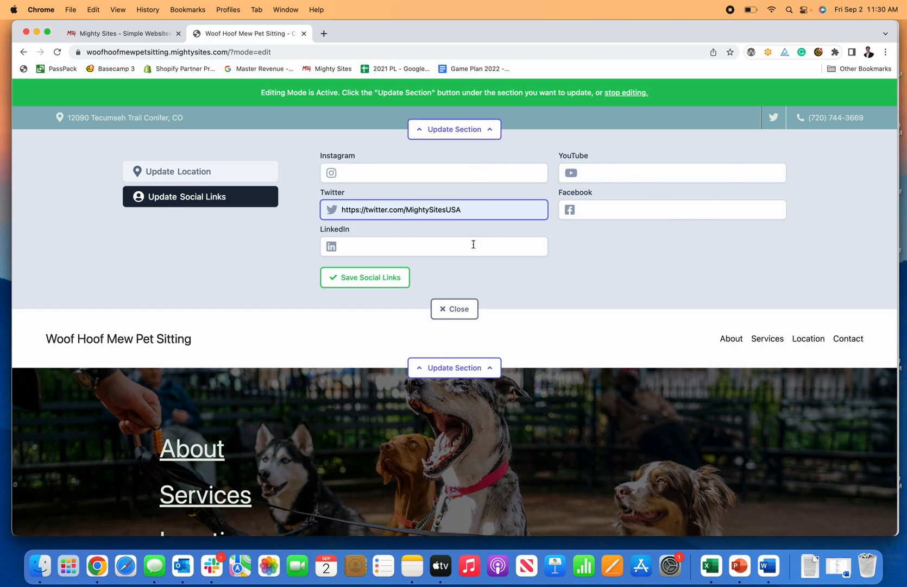
click(387, 285)
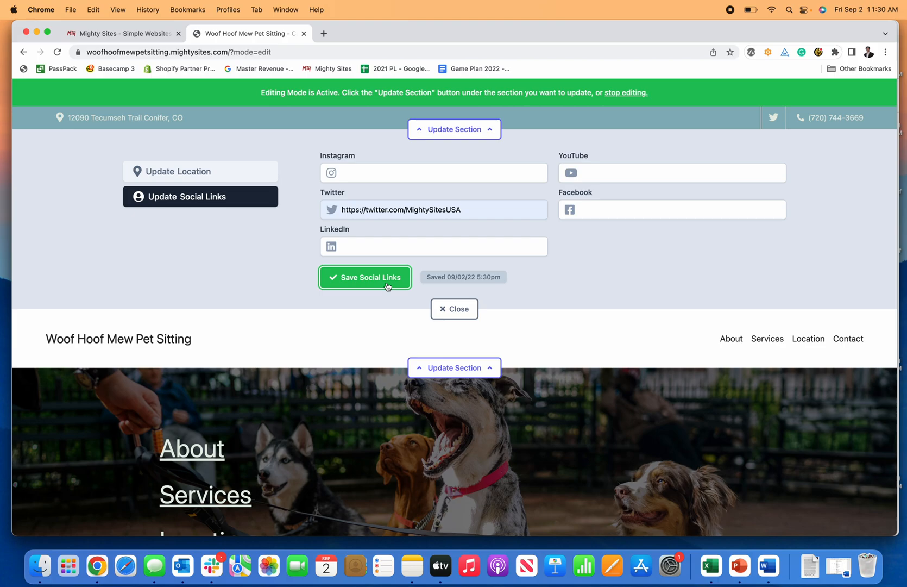
click(454, 309)
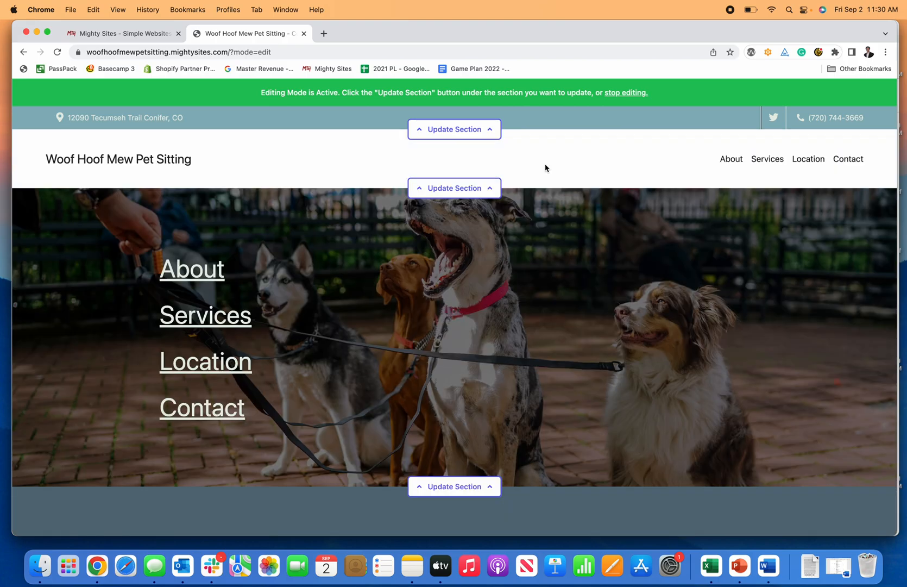
Examine the hero section's menu items and the Another Website, My Website and Actions link options for a new menu item, without choosing one
scroll(756, 199, down, 3)
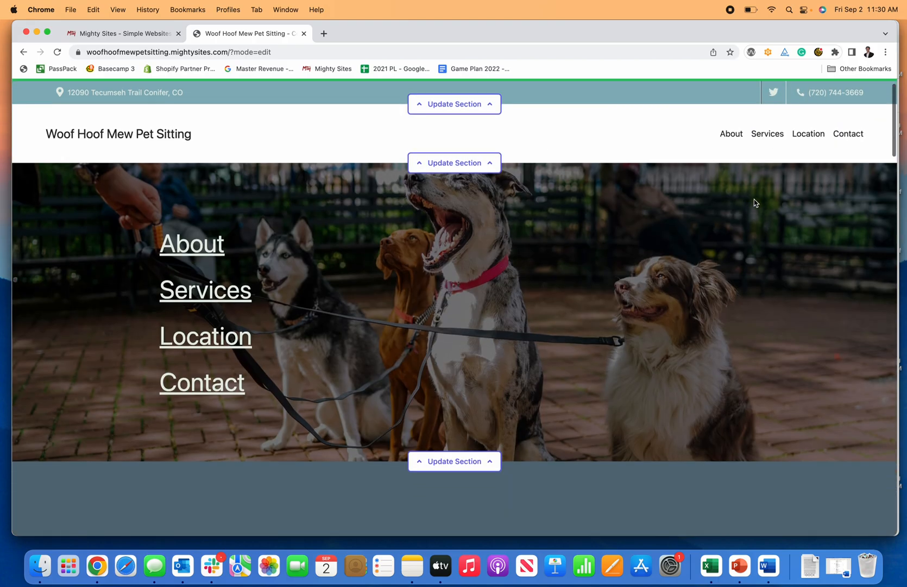
click(477, 411)
scroll(477, 396, down, 5)
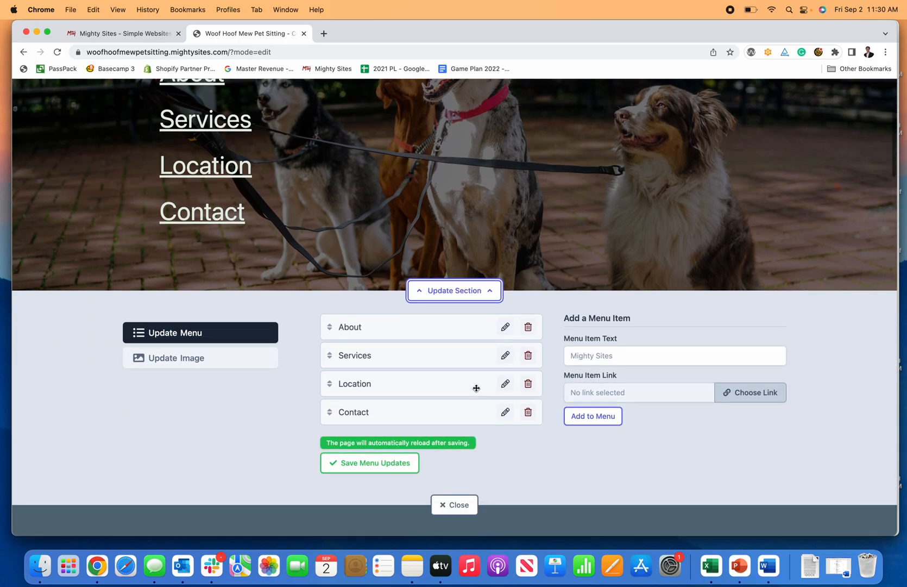
mouse_move(438, 296)
mouse_down()
mouse_move(440, 328)
mouse_move(424, 297)
mouse_move(452, 296)
mouse_up()
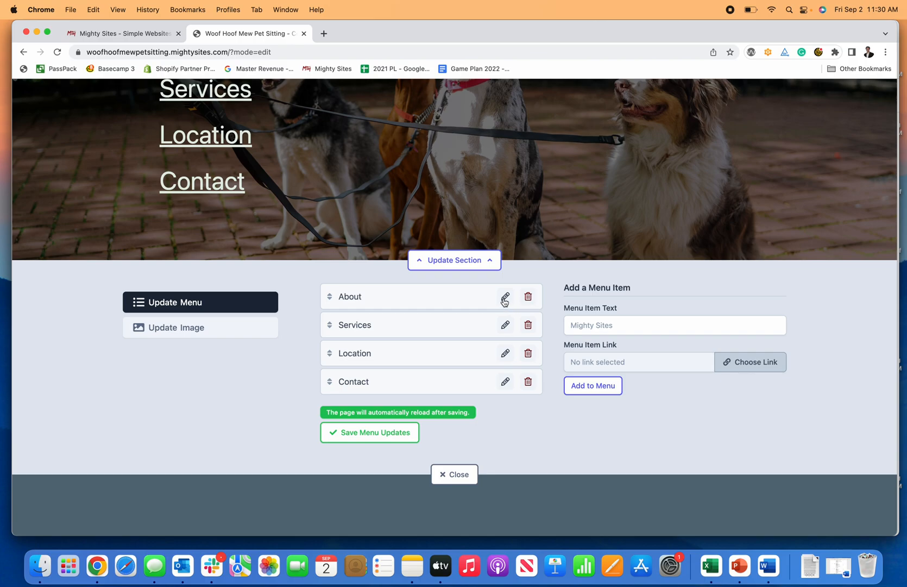
click(623, 327)
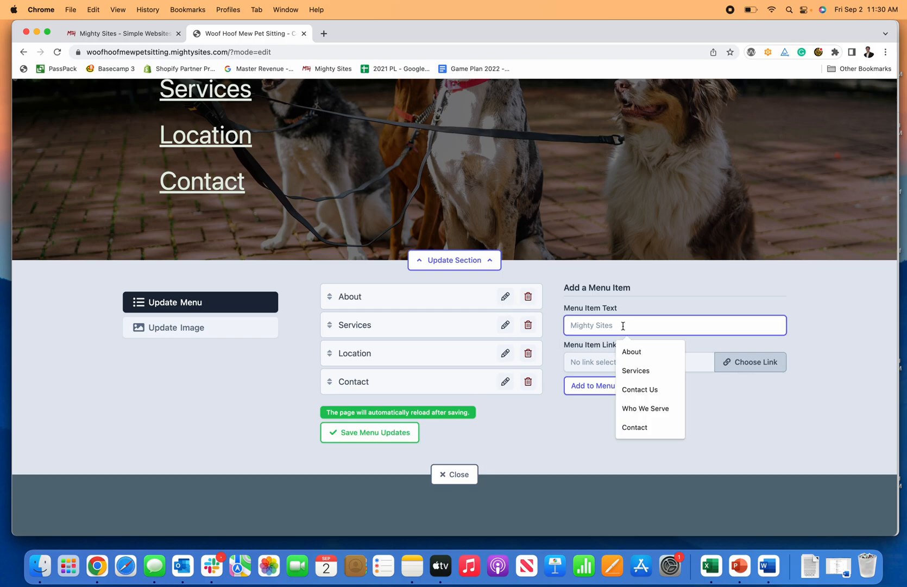
click(759, 362)
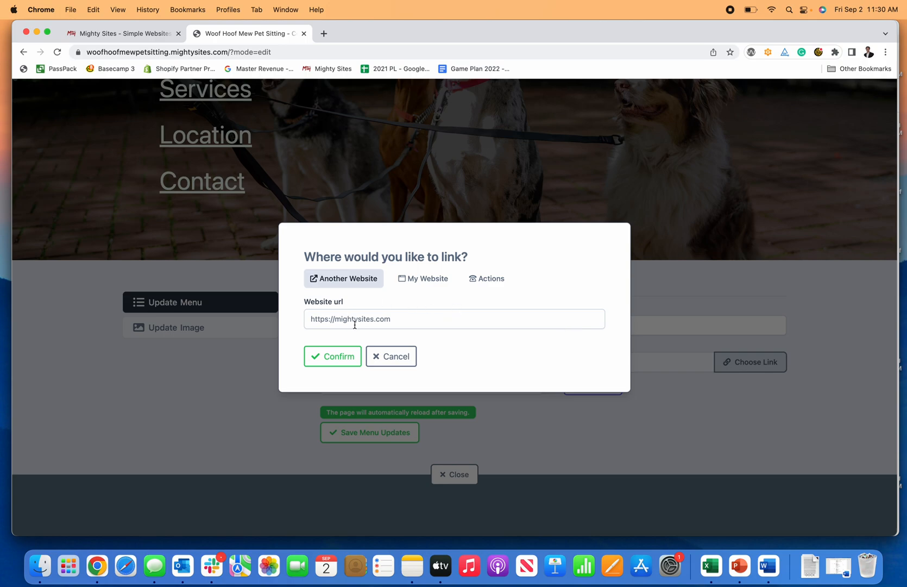
click(421, 287)
click(418, 327)
click(338, 283)
click(341, 281)
click(484, 281)
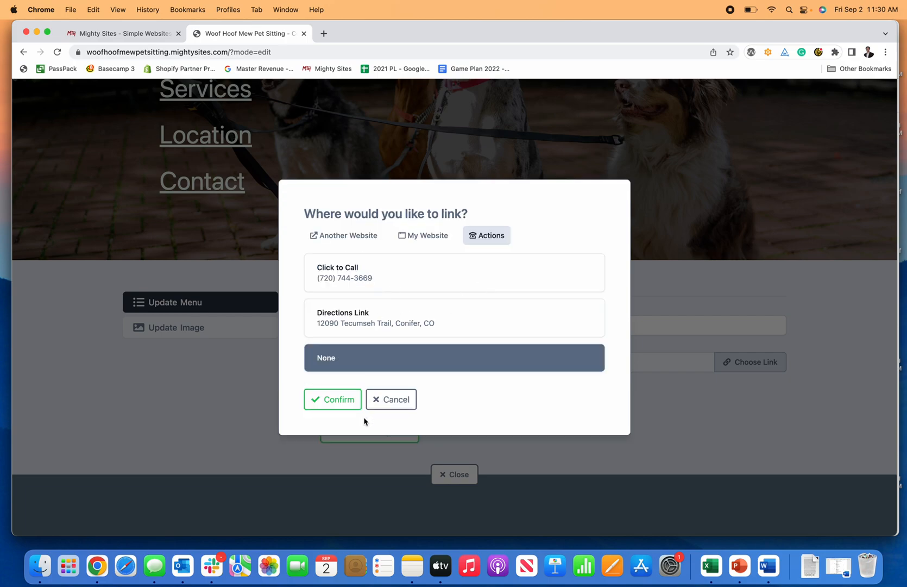
click(399, 402)
Look at the hero section's image upload options without choosing a file, and close the section editor
click(203, 328)
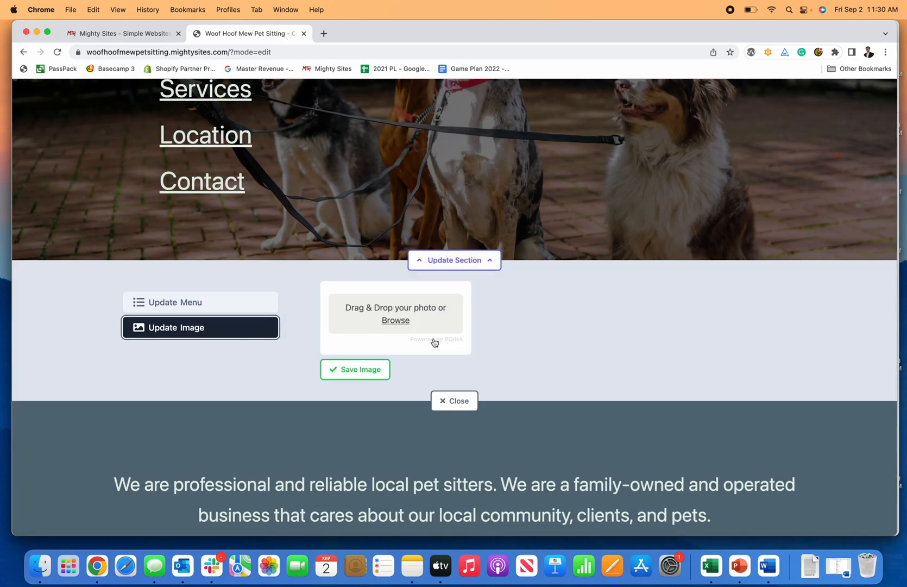
click(398, 321)
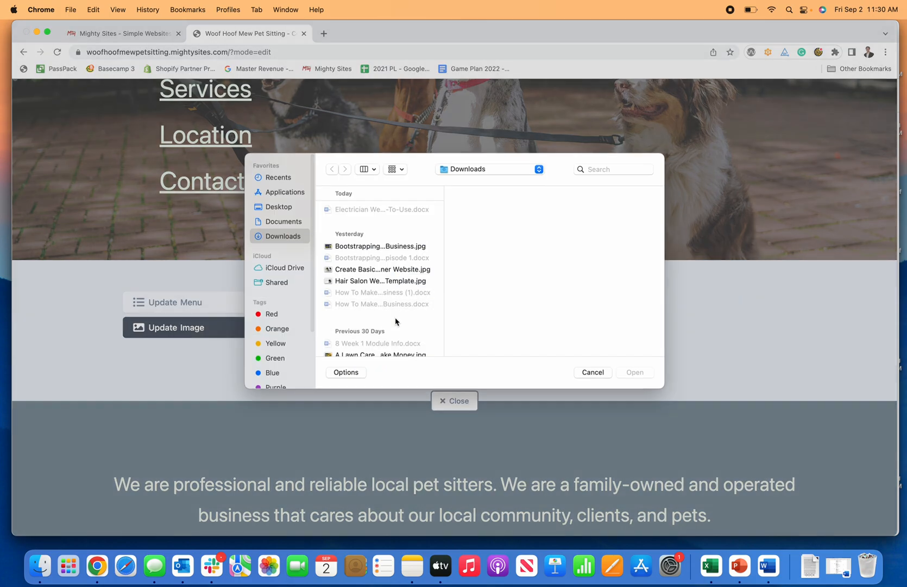
click(592, 380)
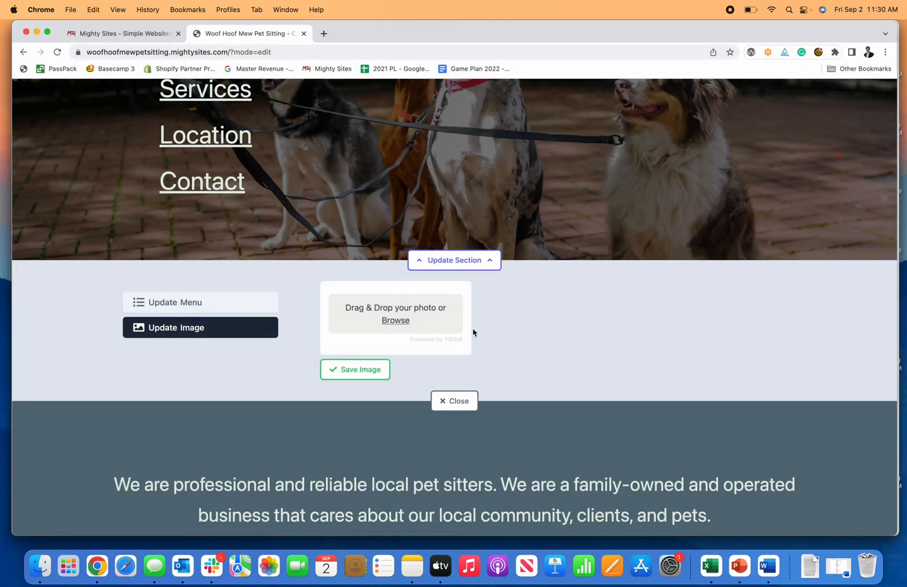
click(379, 375)
click(453, 400)
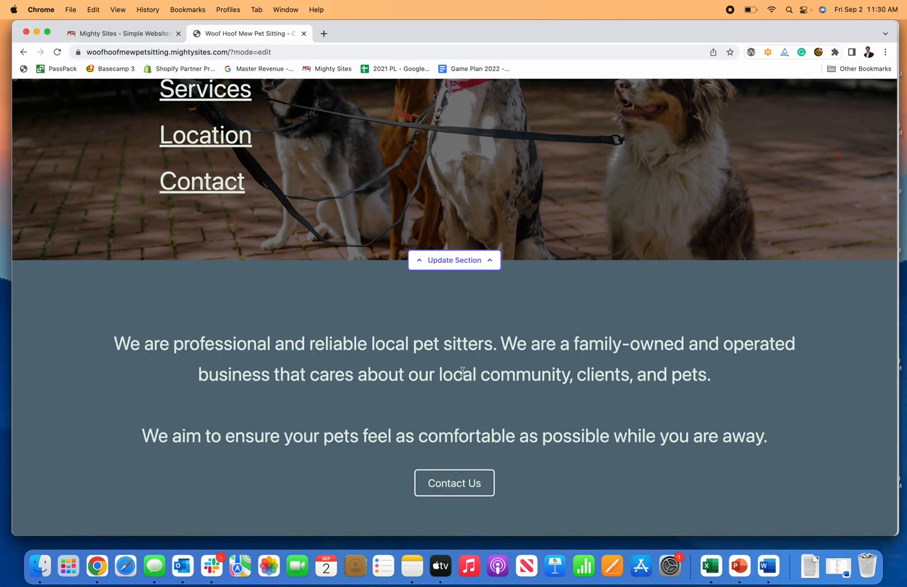
Open the introduction section below the hero image for editing and bring up its copy and button settings
scroll(476, 348, down, 1)
scroll(476, 349, down, 3)
click(458, 430)
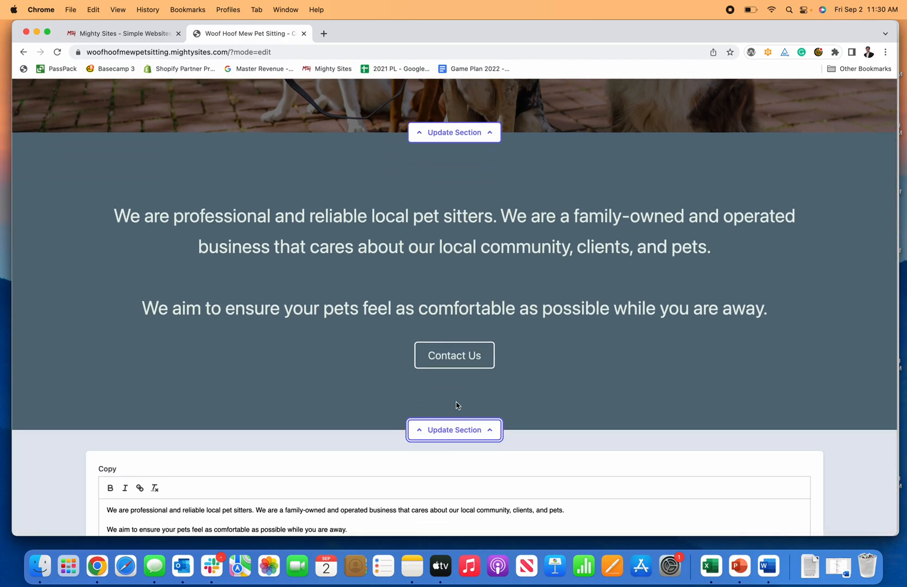
click(387, 347)
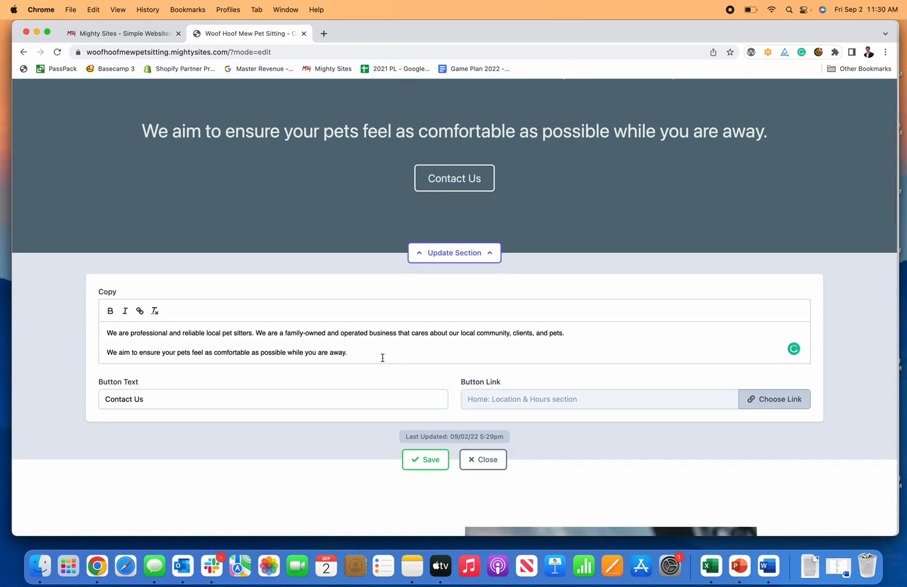
Try out the extra paragraph "We are experienced pet sitting professionals." at the end of the introduction copy, and delete it
click(356, 352)
key(Return)
key(Return)
text(ar)
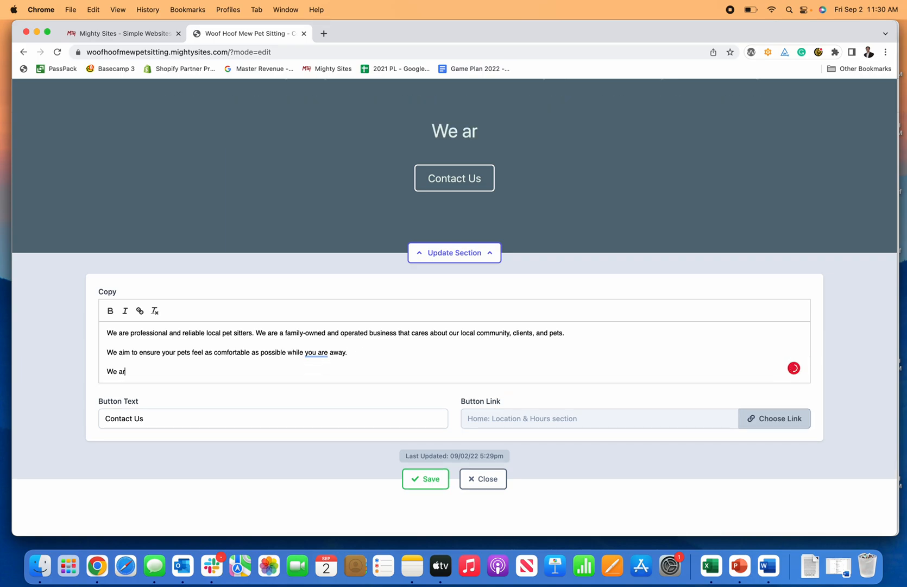
text(e experienced)
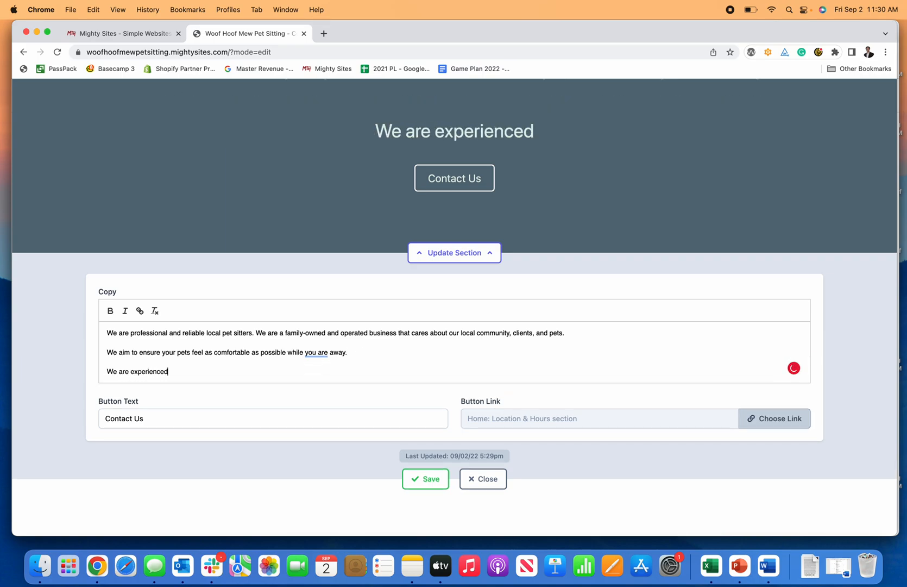
text( pet sitting )
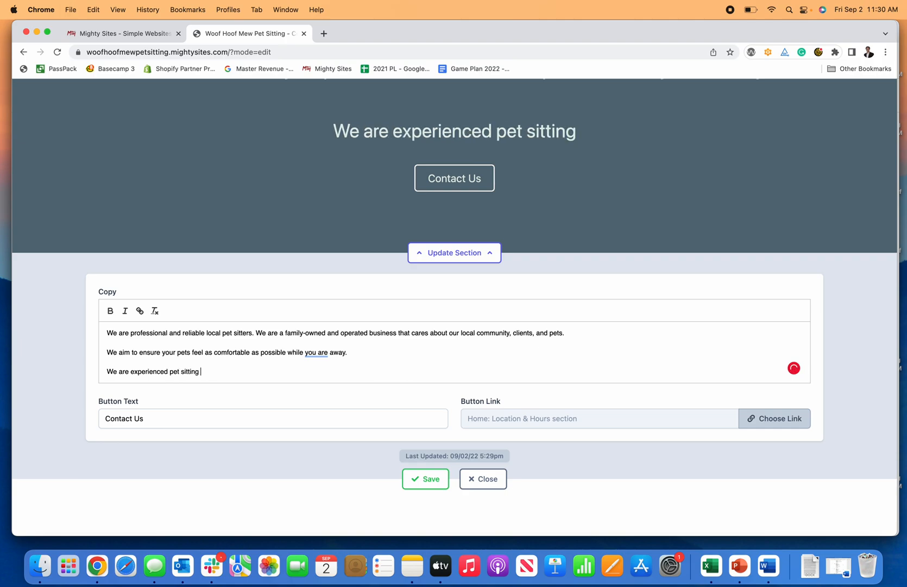
text(professionals.)
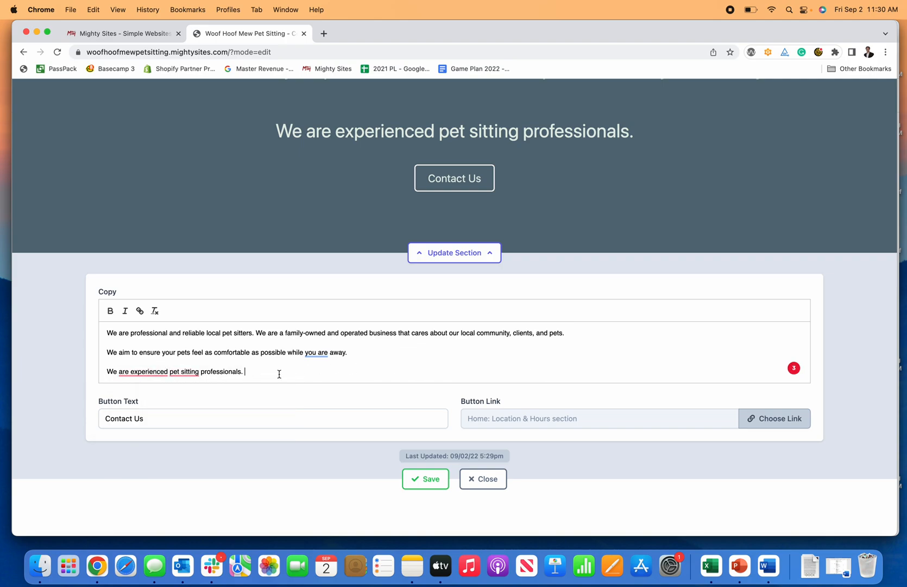
drag(260, 373, 53, 374)
key(BackSpace)
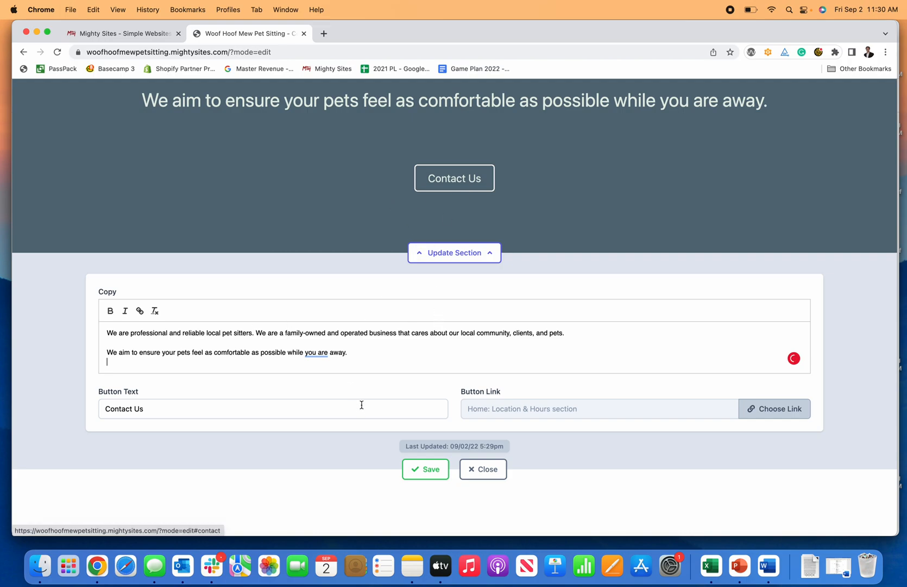
Link the introduction section's Contact Us button to the Click to Call action
click(786, 411)
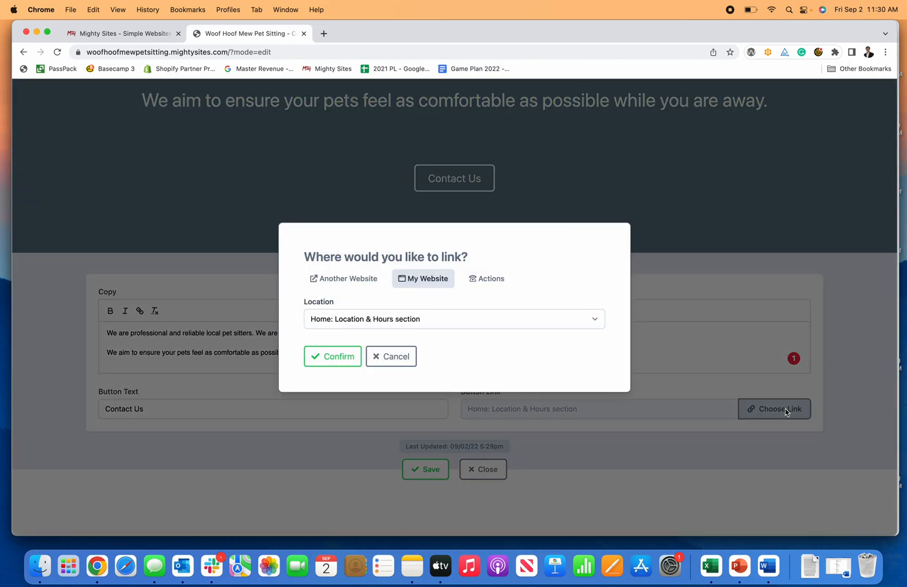
click(488, 284)
click(378, 284)
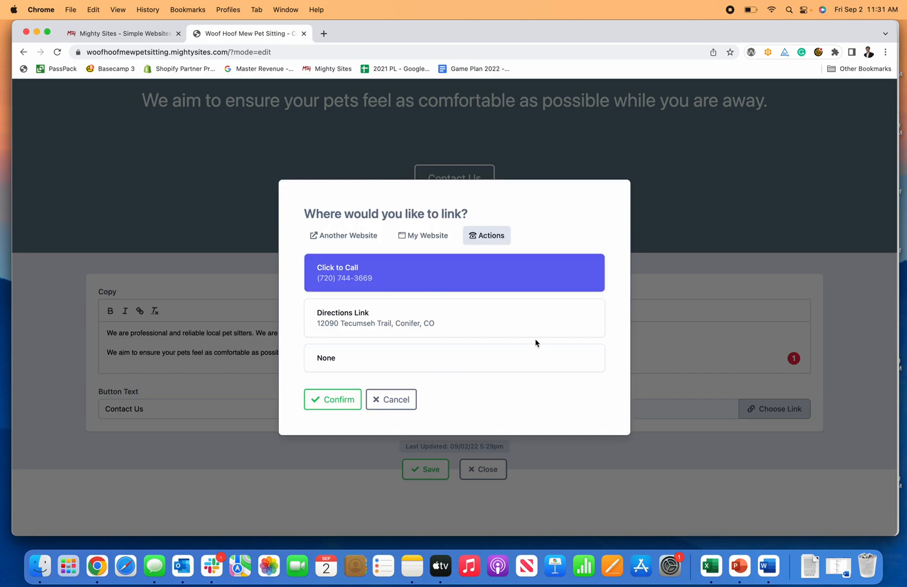
click(330, 402)
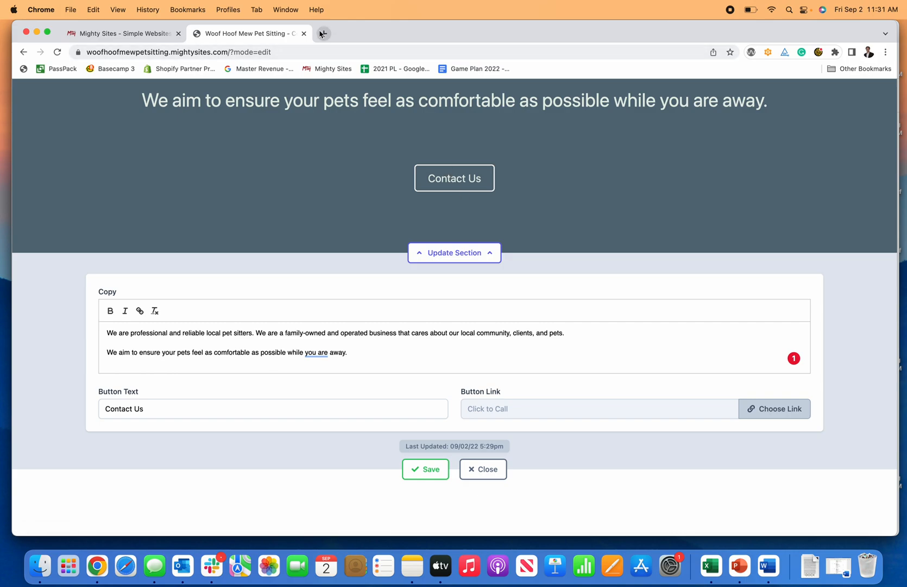
Open the business owner's Calendly scheduling page in a new browser tab, check its Service Appointment calendar and copy the scheduling page's address
key(super+t)
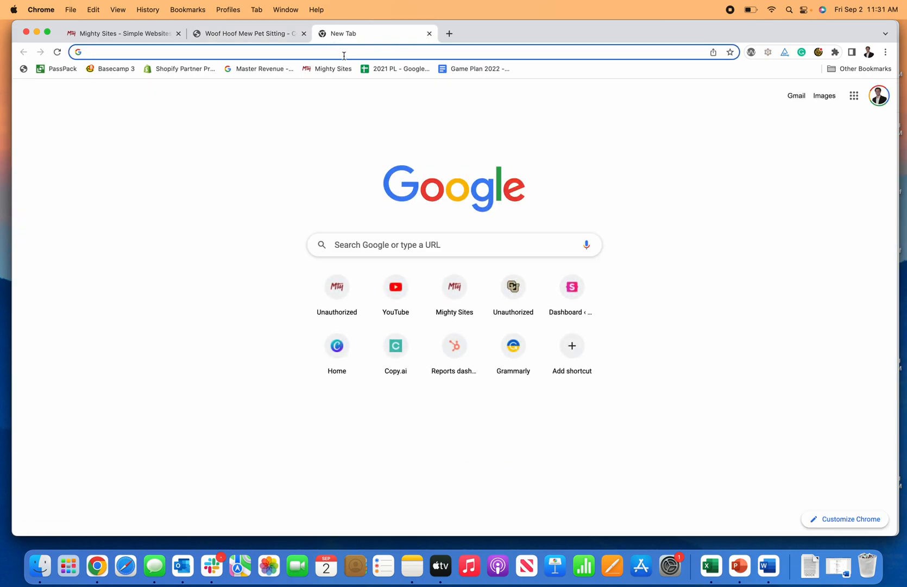
text(calen)
key(Return)
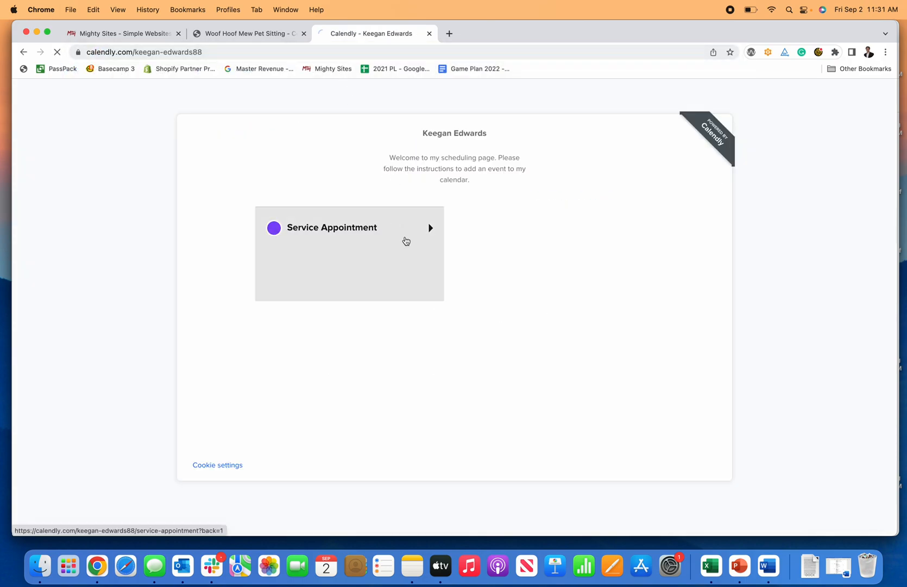
click(405, 239)
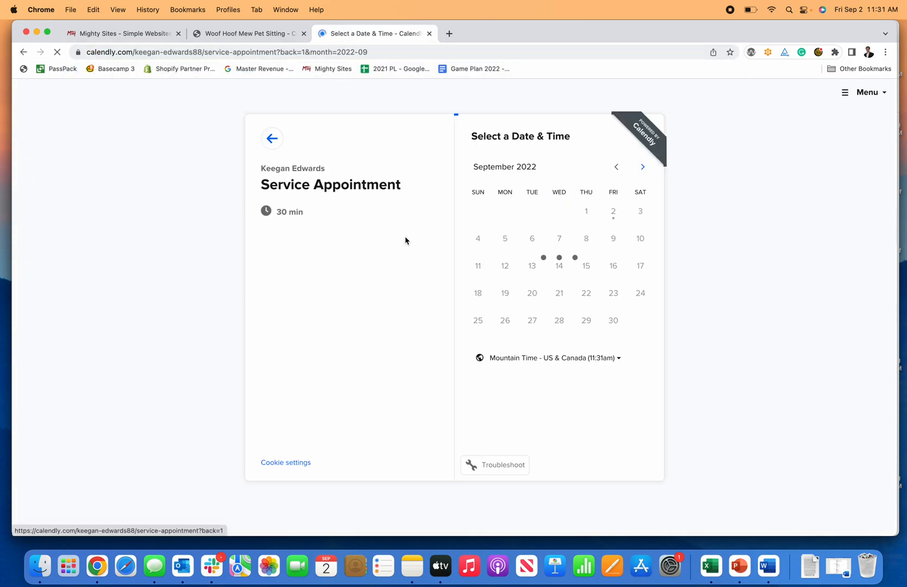
click(22, 52)
click(215, 52)
key(super+c)
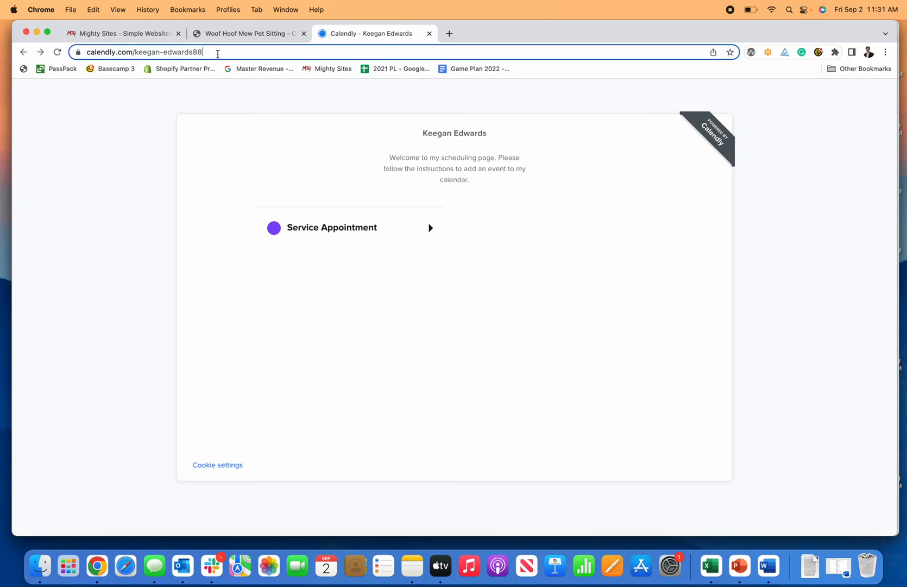
Return to the pet sitting site's editor and change the introduction section's button text to "Book Now"
click(222, 37)
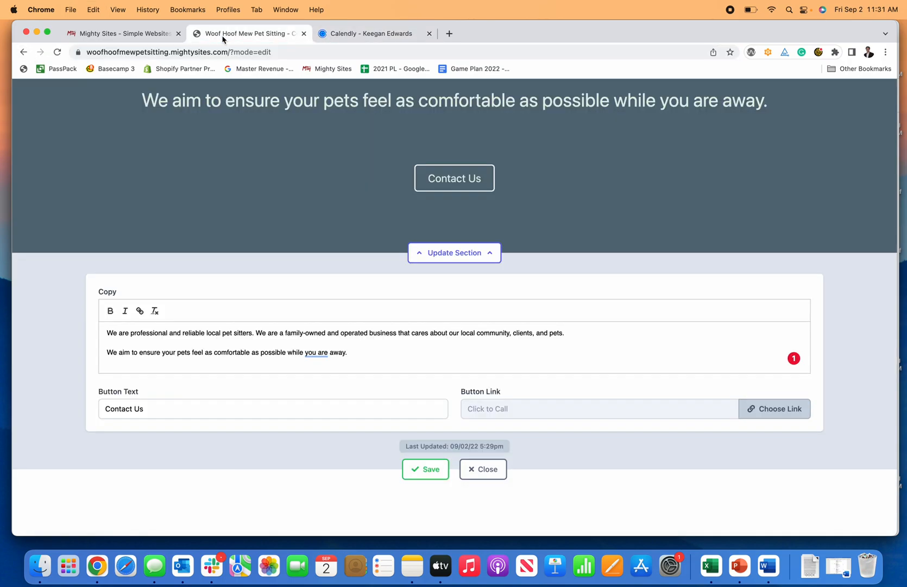
triple_click(325, 408)
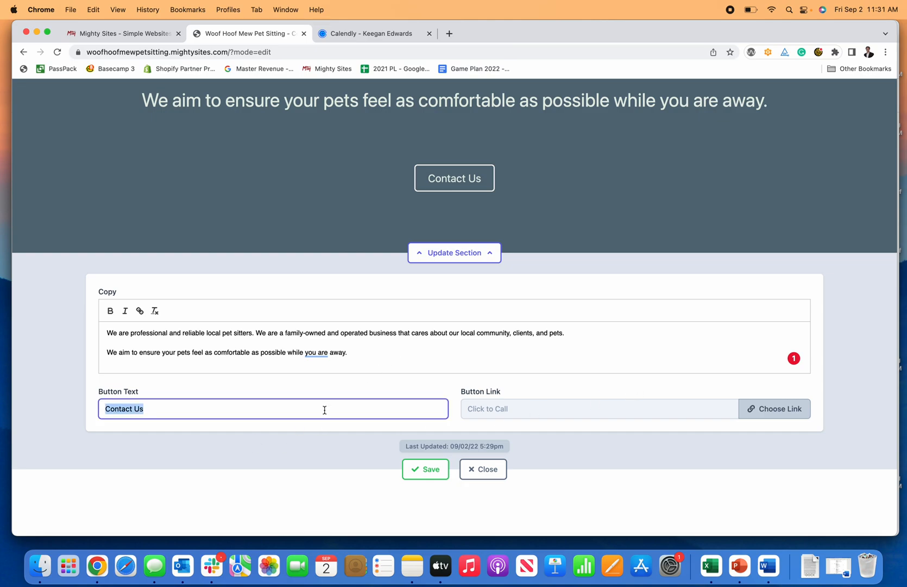
text(Book Now)
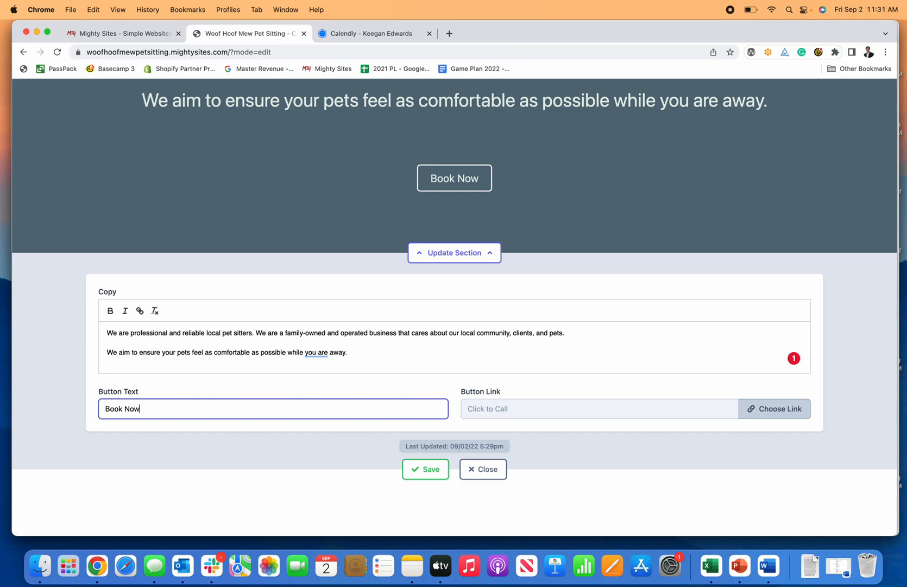
Link the Book Now button to the copied Calendly address as another website, save the section and test the button
click(766, 413)
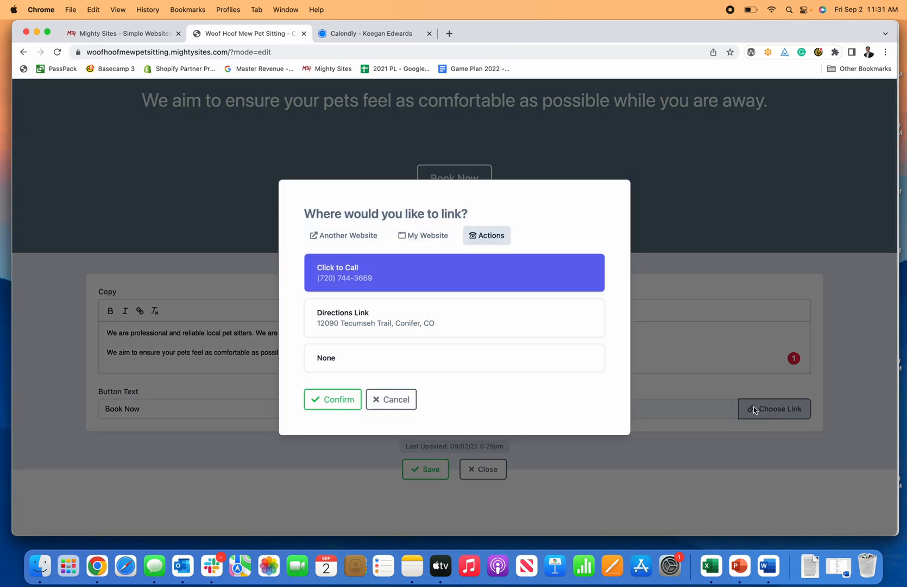
click(365, 235)
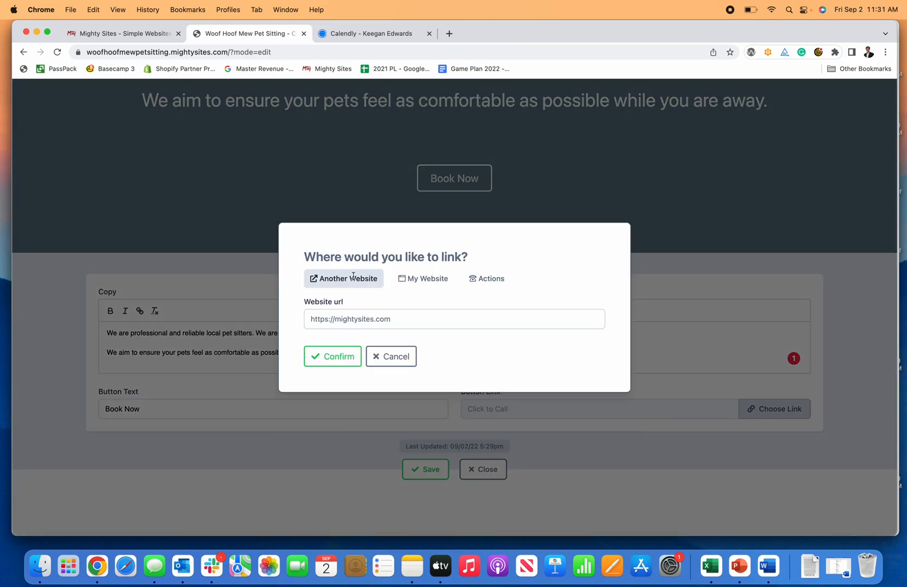
click(354, 319)
key(super+v)
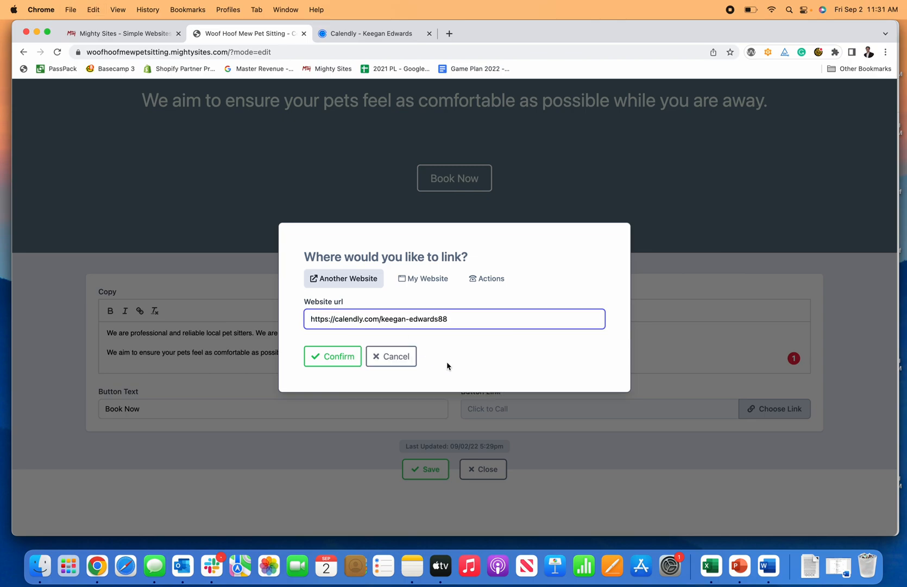
click(350, 362)
click(425, 469)
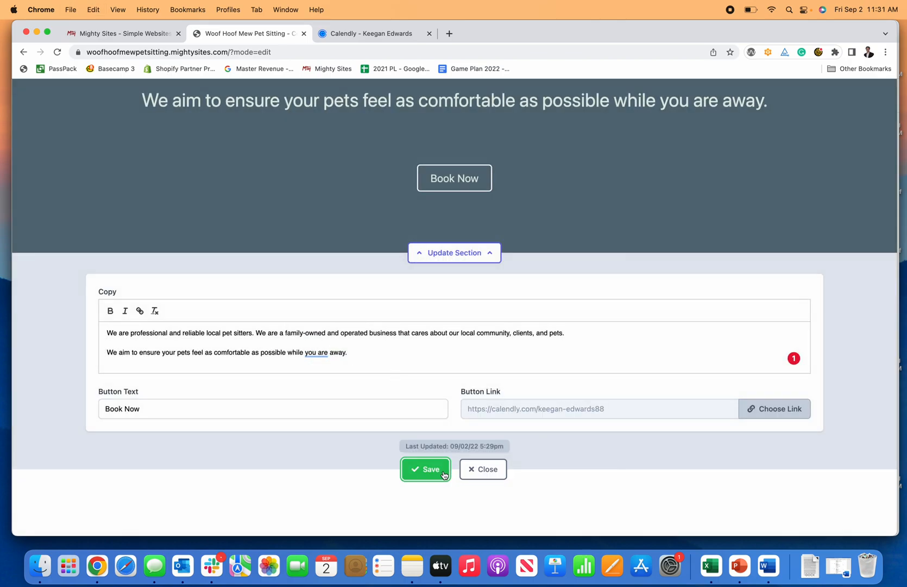
click(461, 186)
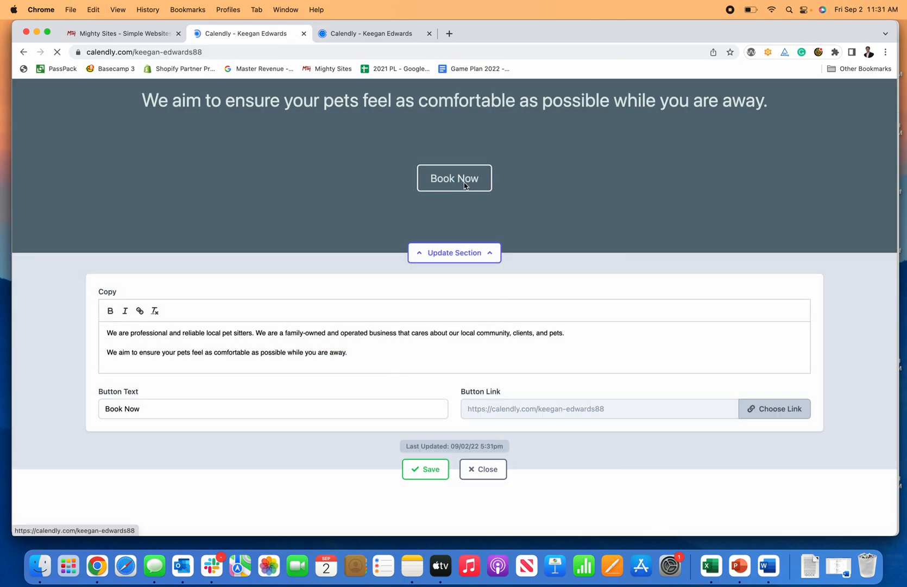
Return from the Calendly page to the site editor and save the About Us section with its existing title, copy and photo
click(24, 51)
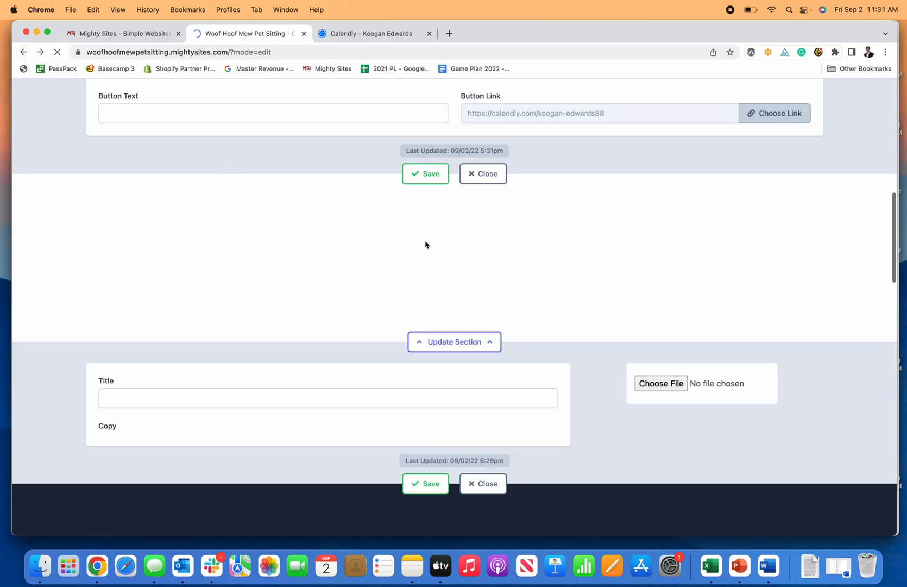
scroll(479, 250, down, 6)
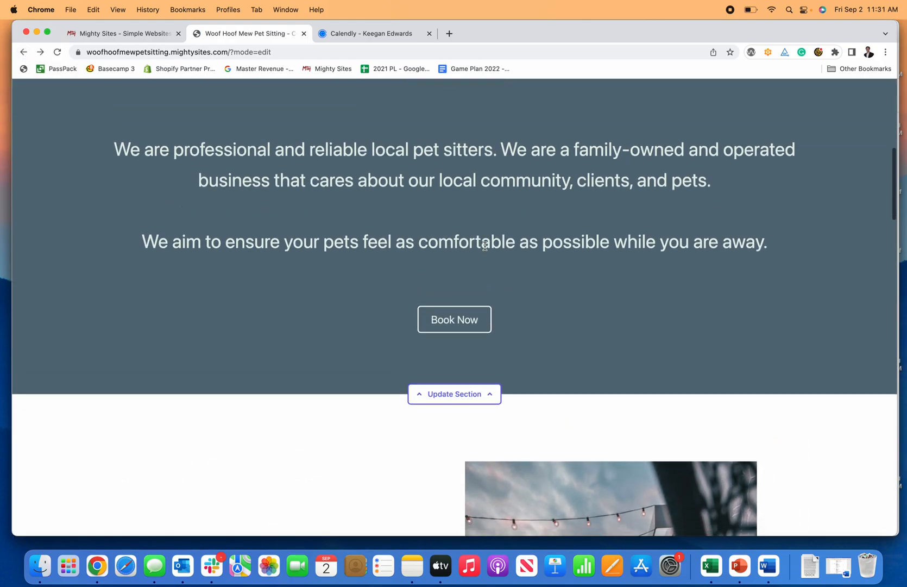
scroll(485, 250, down, 5)
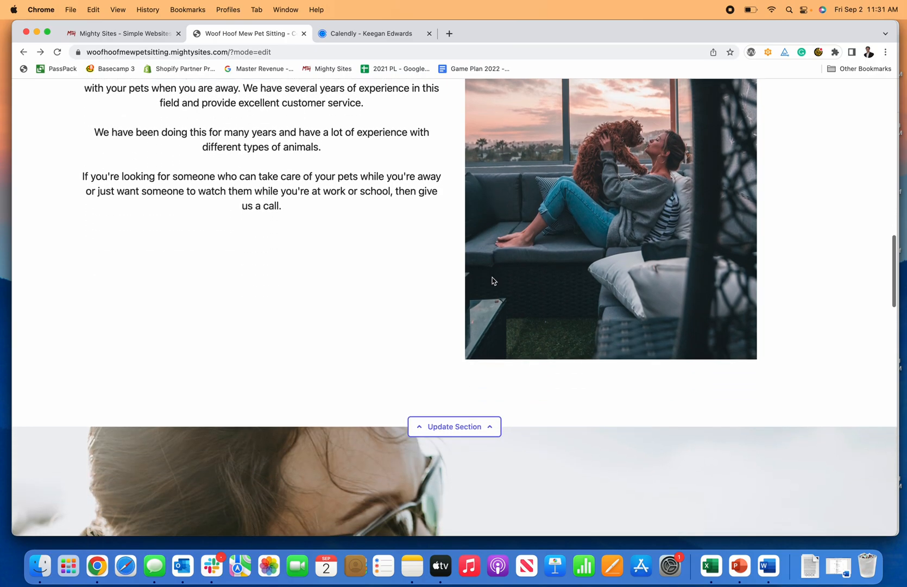
click(486, 424)
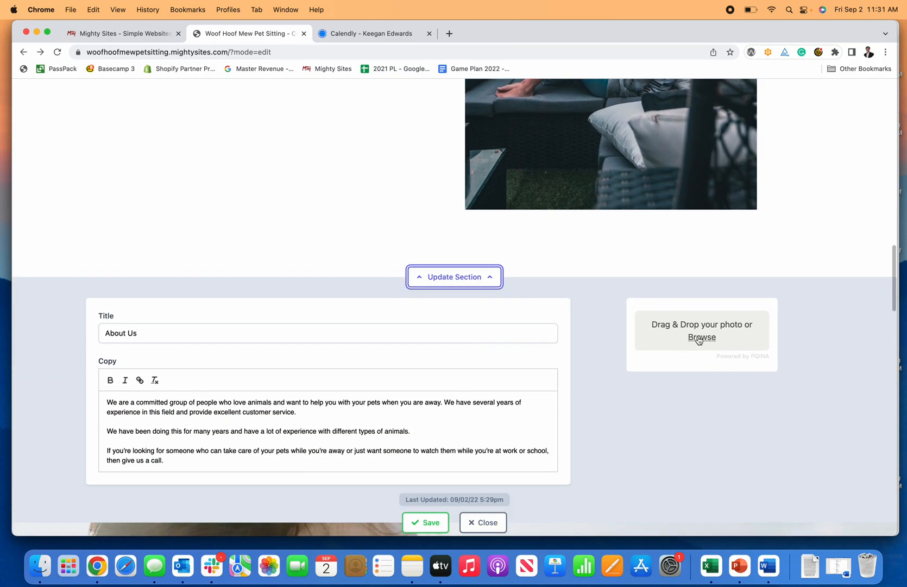
click(426, 522)
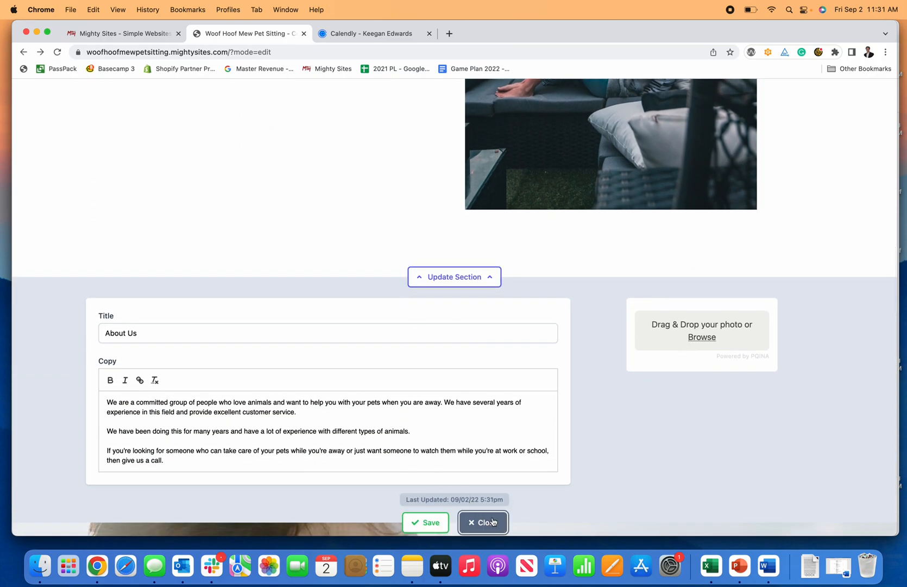
click(486, 522)
Examine the remaining page sections, including the Pet Sitting Services text, the location and hours block and the footer details
scroll(497, 476, down, 5)
scroll(397, 220, up, 10)
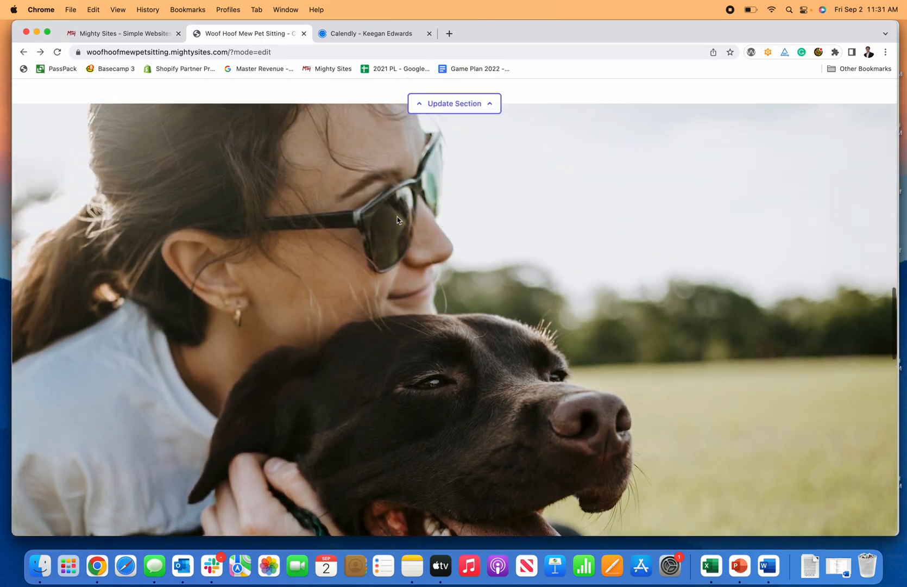
scroll(494, 351, down, 15)
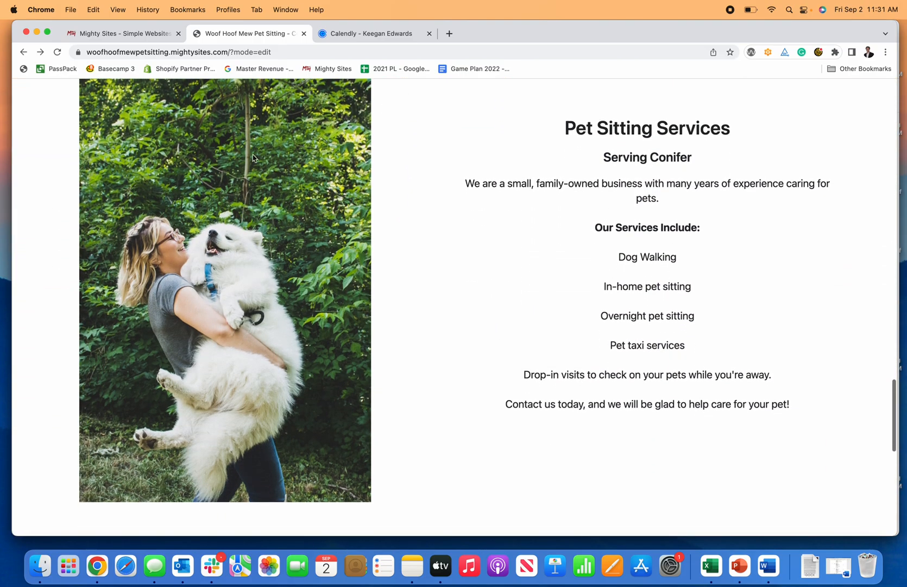
scroll(647, 228, down, 3)
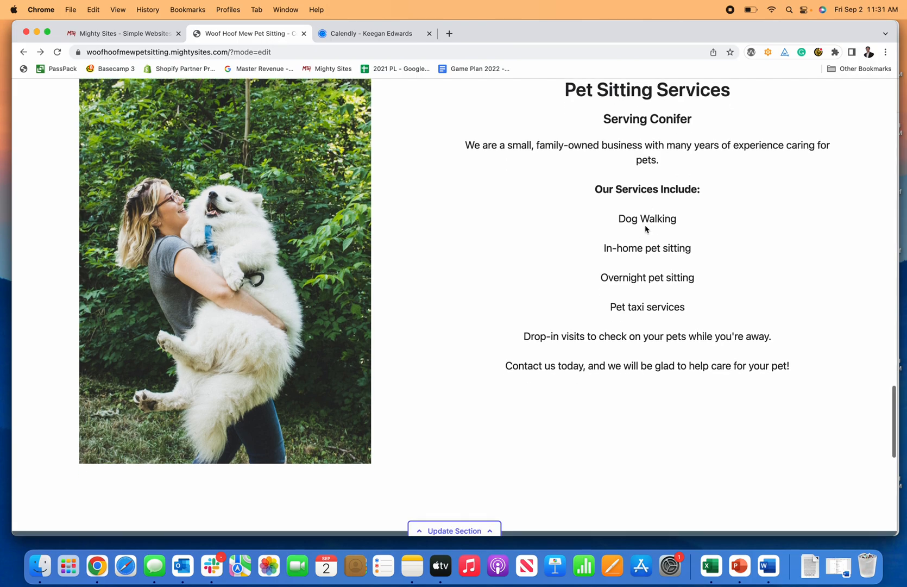
scroll(625, 201, up, 4)
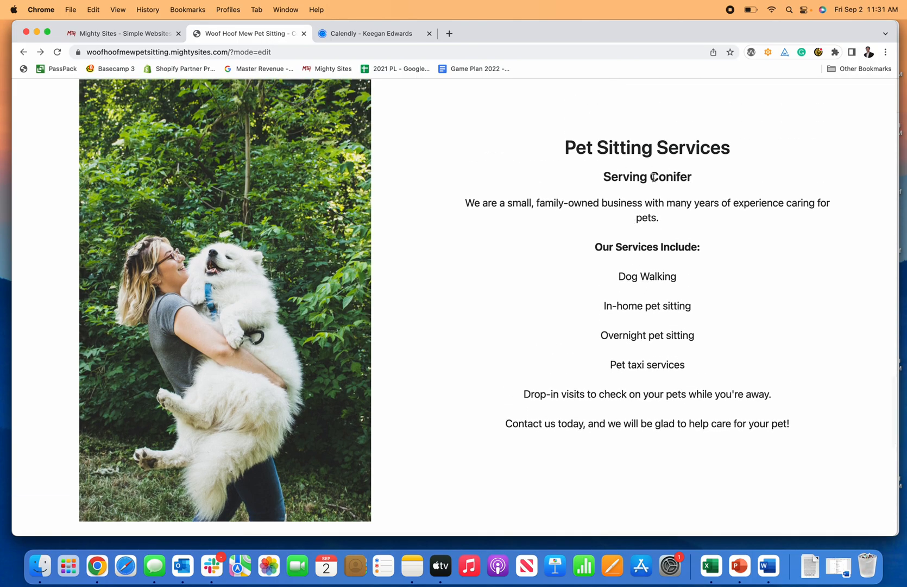
scroll(685, 178, down, 10)
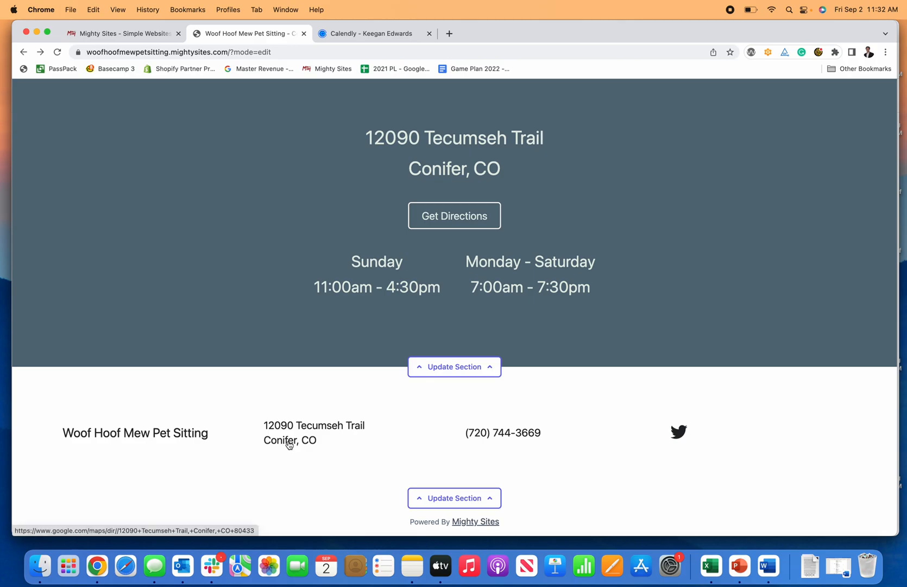
scroll(379, 439, up, 20)
scroll(379, 439, down, 2)
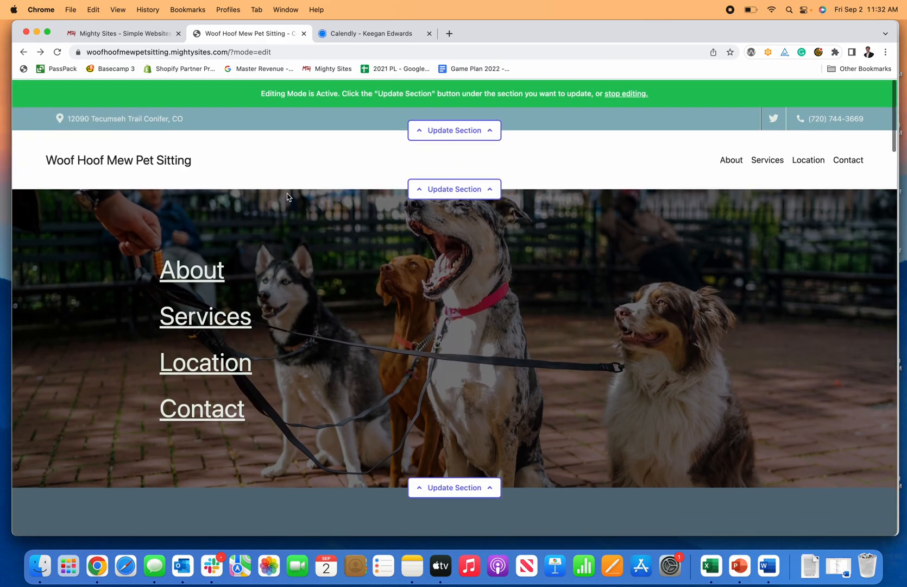
Check the header section's logo and menu settings, save its location details and close the section's settings
click(454, 187)
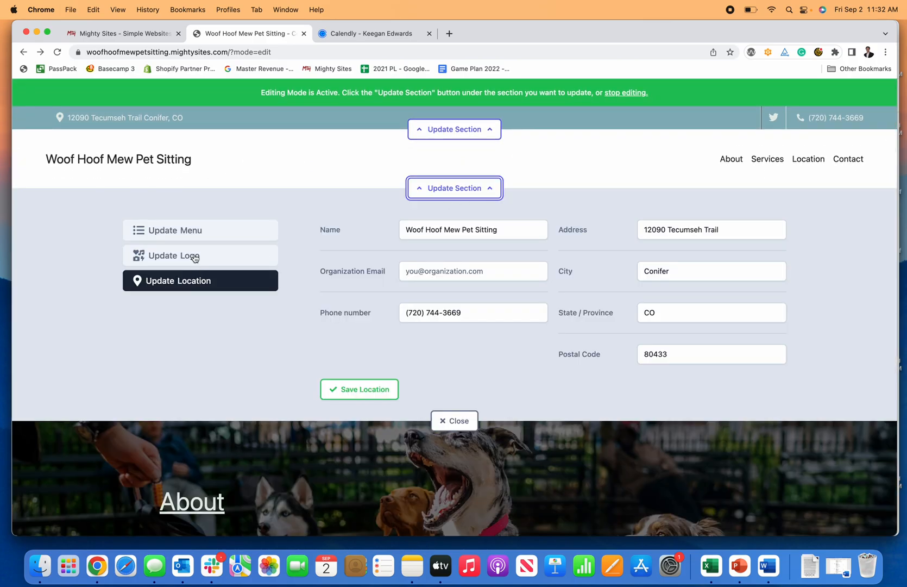
click(196, 256)
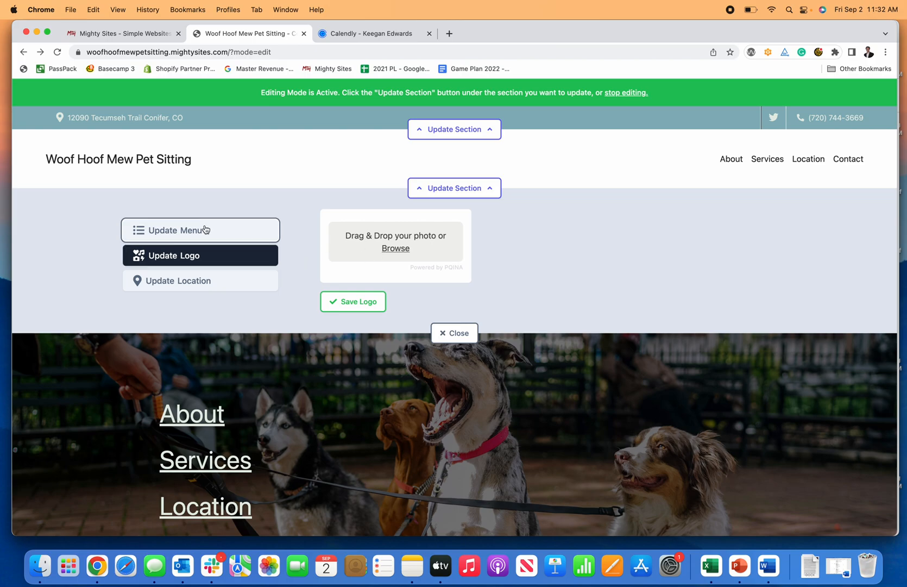
click(203, 229)
click(195, 281)
click(377, 400)
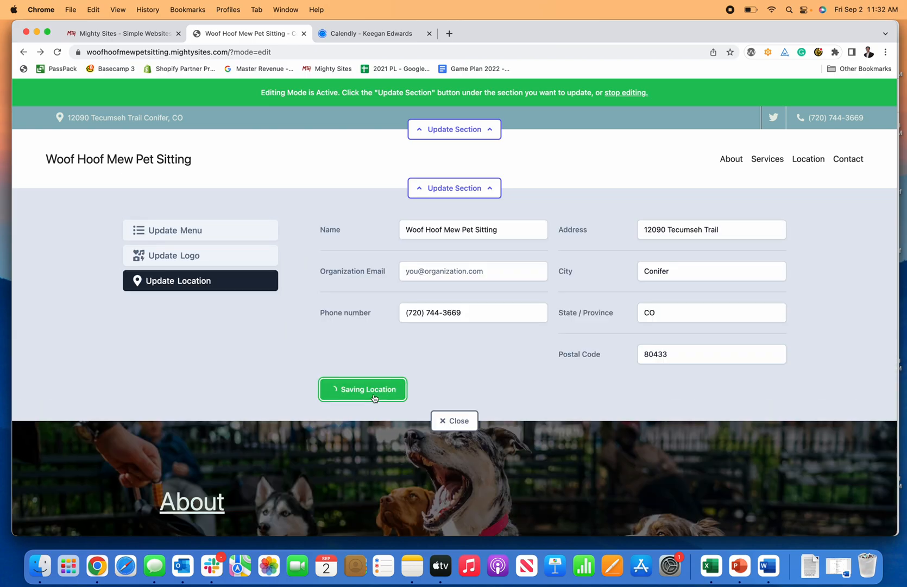
click(475, 421)
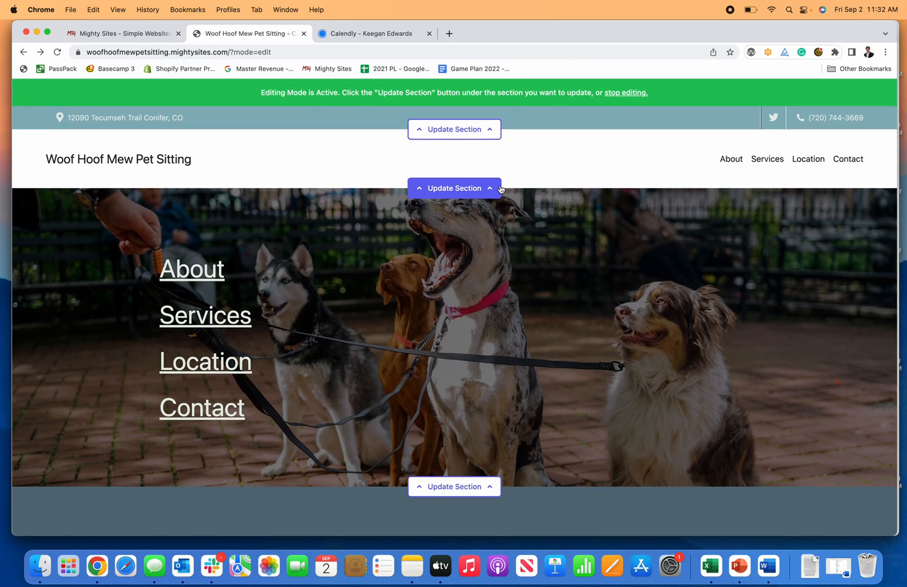
Exit the site's editing mode and go to the site dashboard
scroll(497, 189, down, 10)
scroll(501, 188, down, 10)
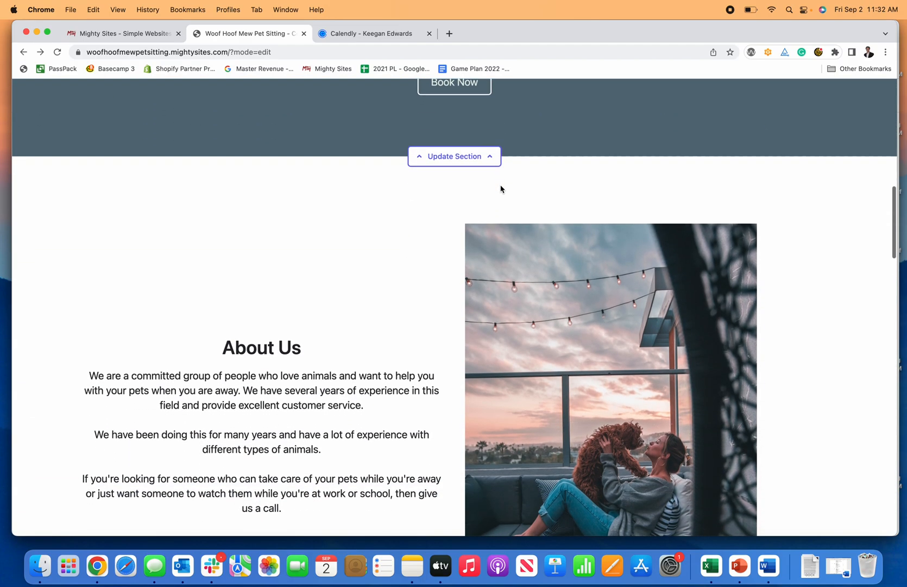
scroll(520, 186, down, 10)
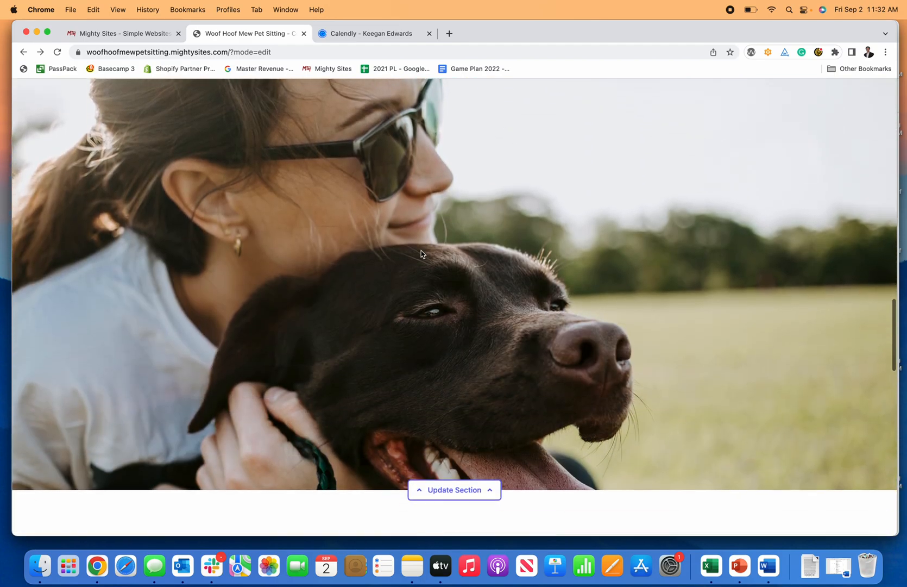
scroll(462, 294, down, 10)
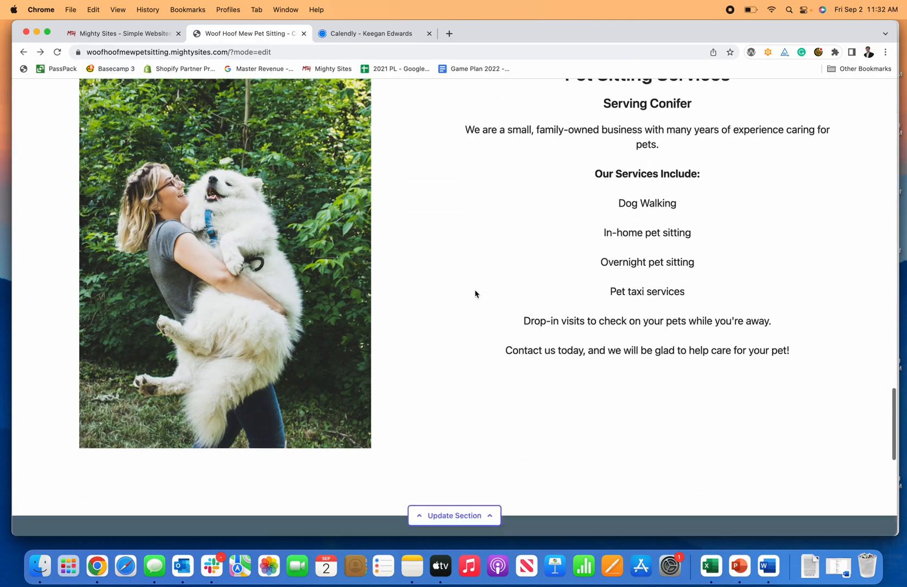
scroll(476, 288, up, 20)
scroll(475, 294, up, 5)
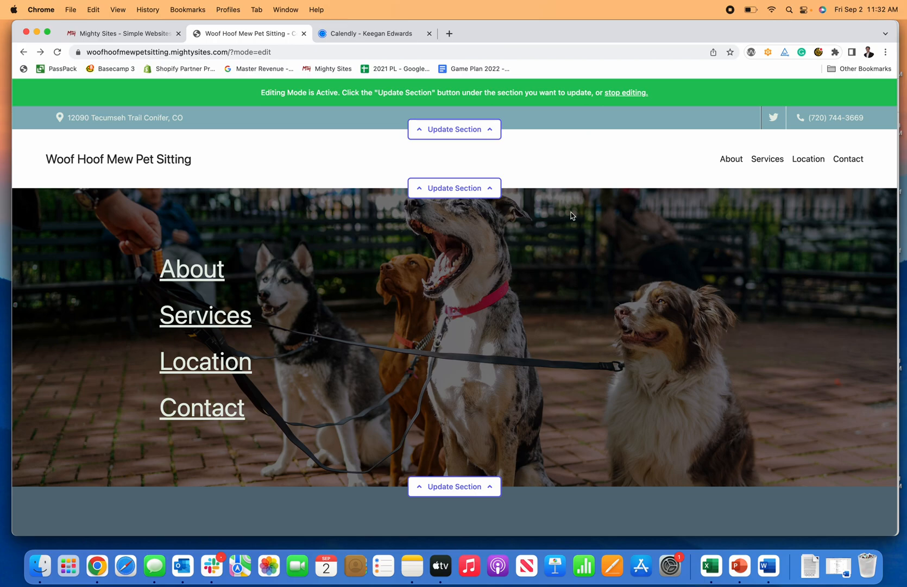
click(625, 94)
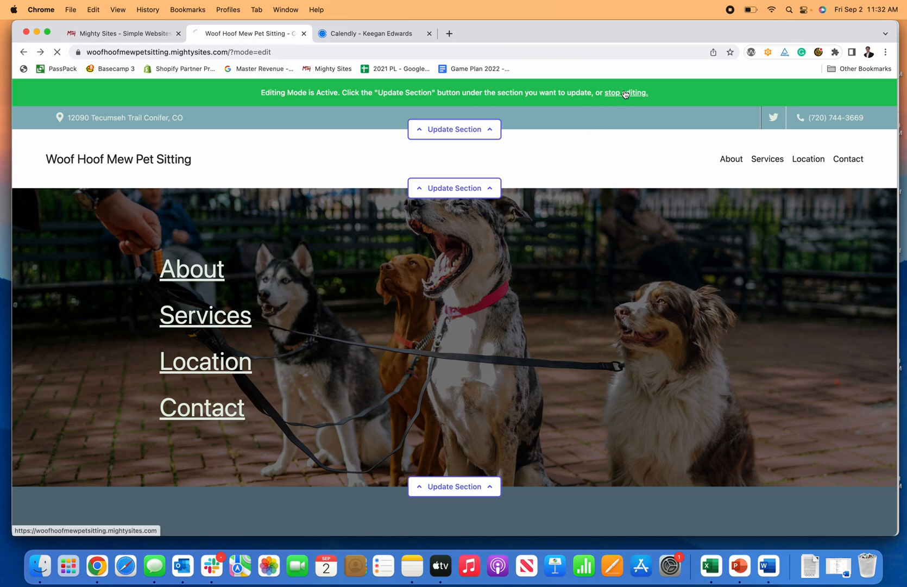
click(571, 95)
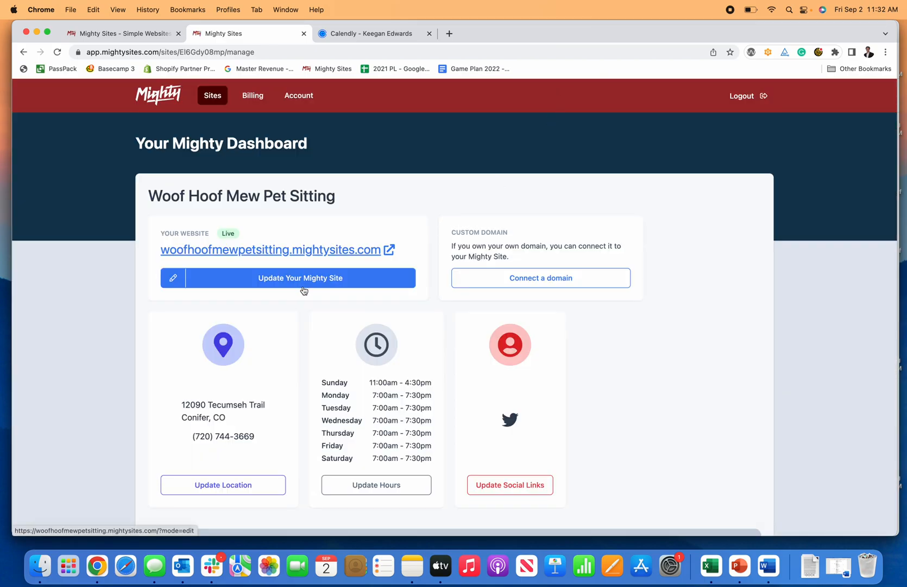
View the custom domain connection page for the pet sitting site and return to the website dashboard
scroll(304, 291, down, 1)
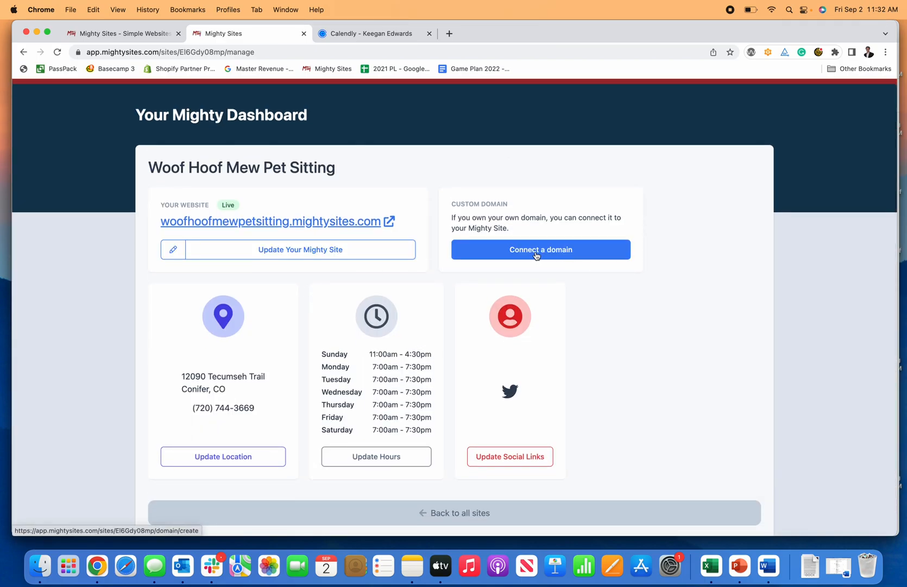
click(536, 251)
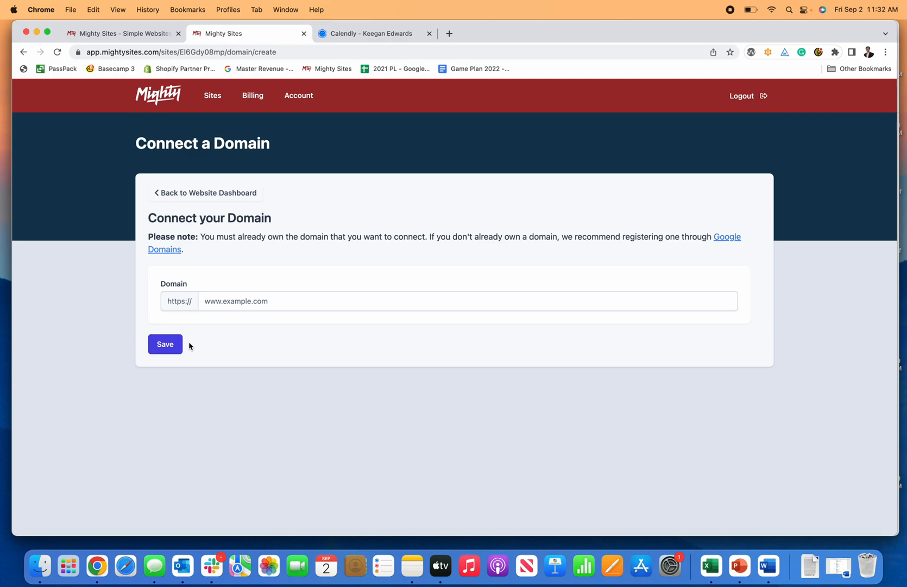
click(202, 194)
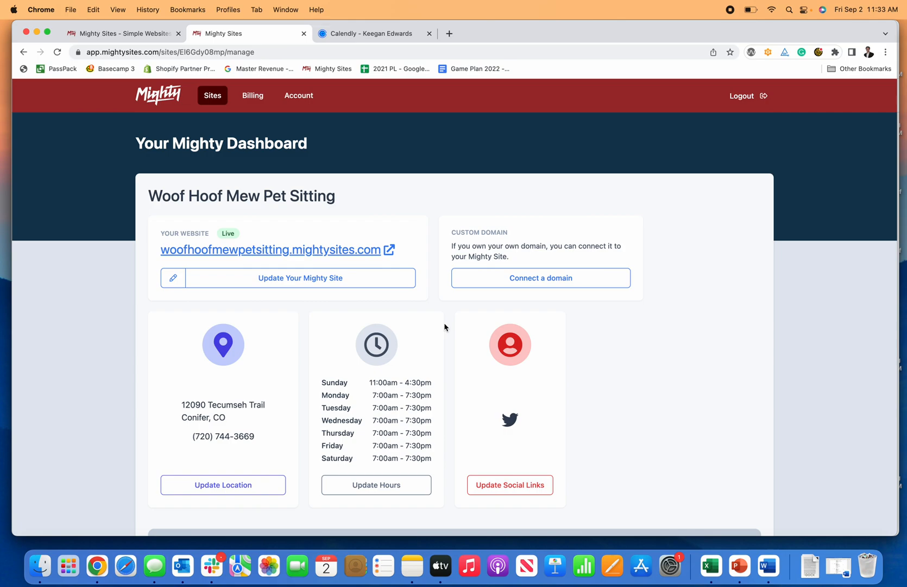
Open the live pet sitting website from the dashboard and review the published page from header to location and hours
click(327, 252)
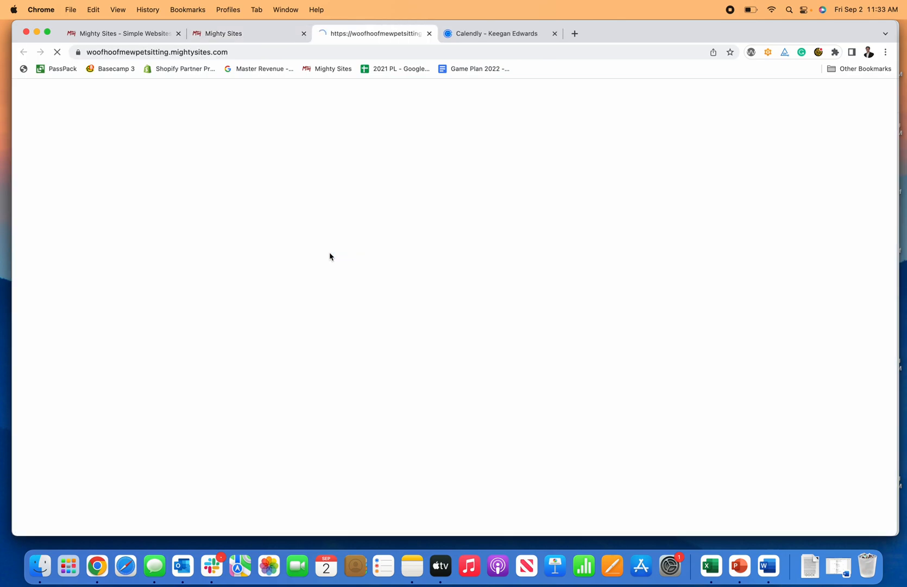
scroll(384, 248, down, 10)
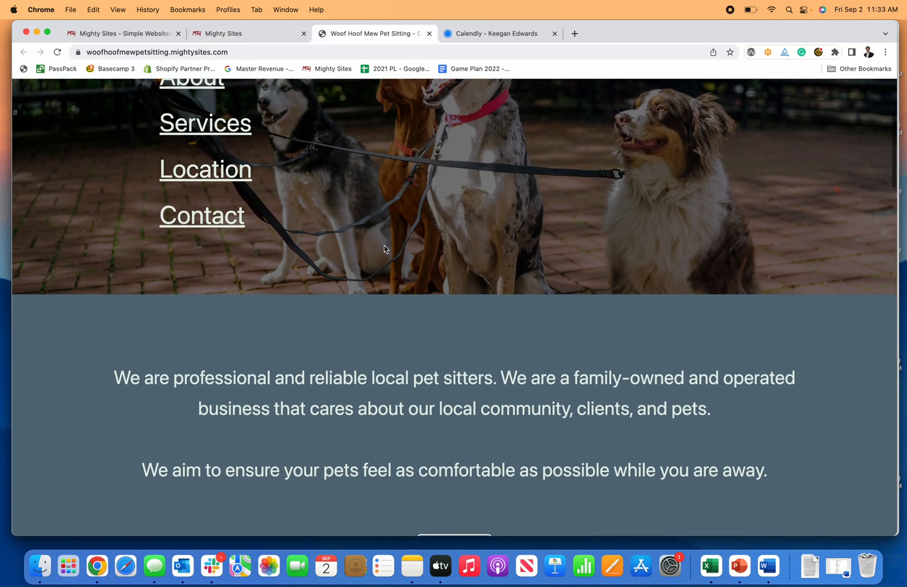
scroll(384, 249, down, 15)
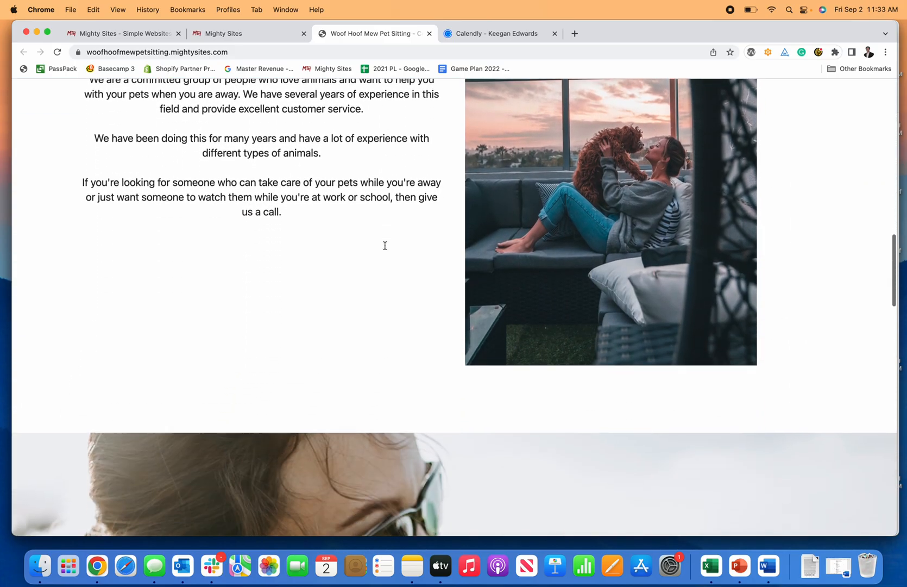
scroll(387, 250, down, 10)
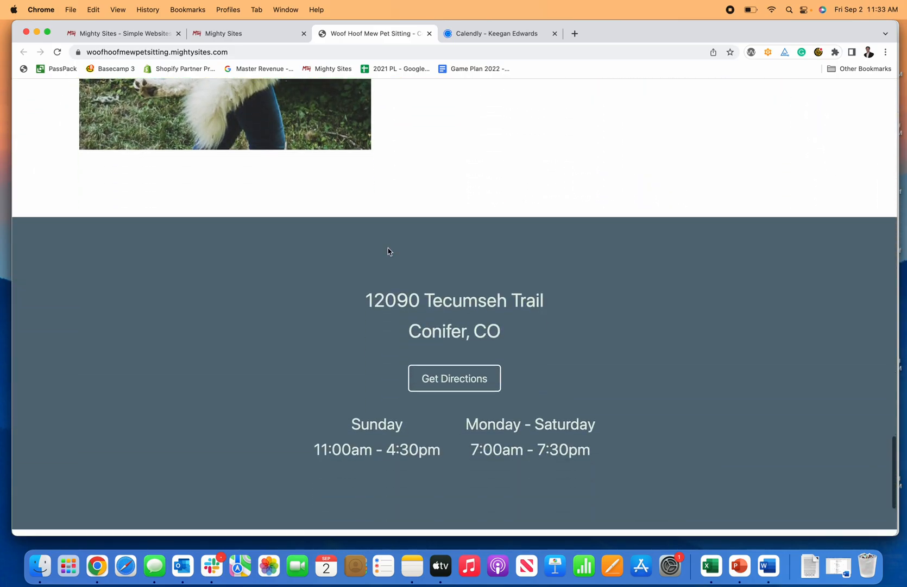
scroll(387, 251, up, 20)
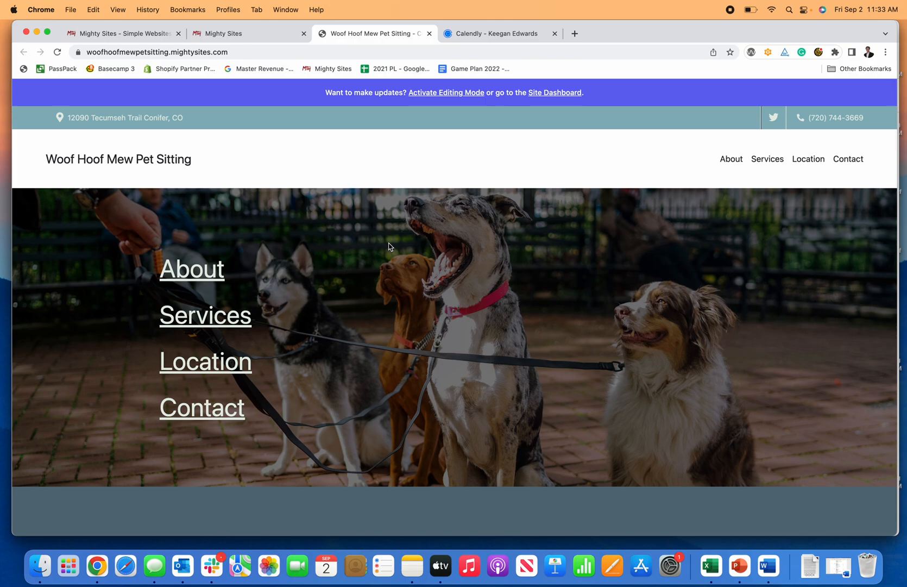